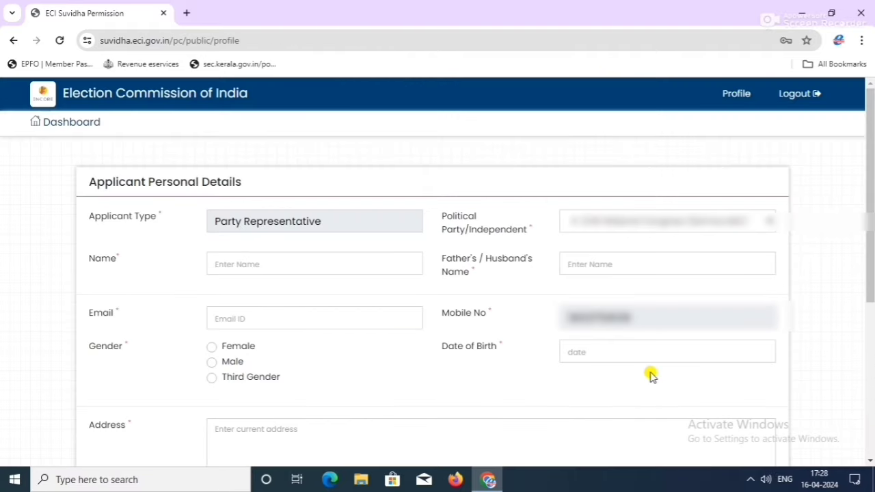
Set the applicant's Political Party/Independent field to Communist Party of India
left_click(747, 226)
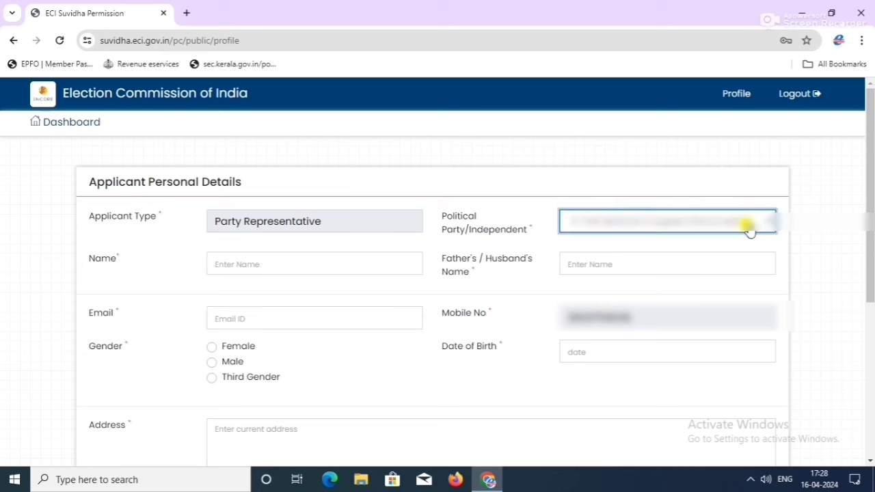
left_click(754, 230)
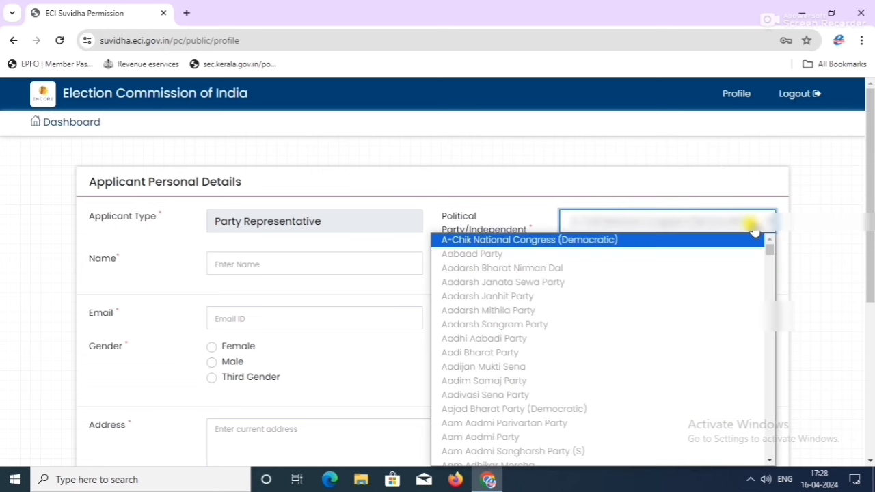
scroll(764, 272, "down", 5)
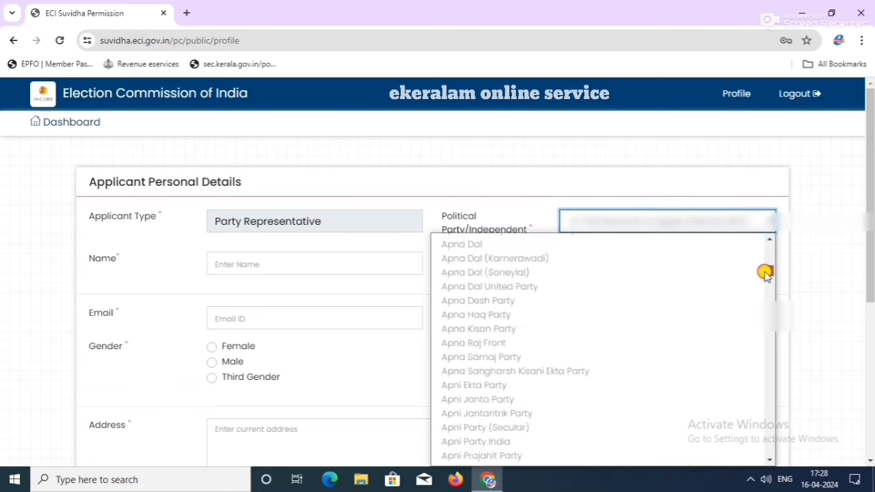
scroll(764, 272, "up", 10)
left_click(665, 220)
left_click(769, 229)
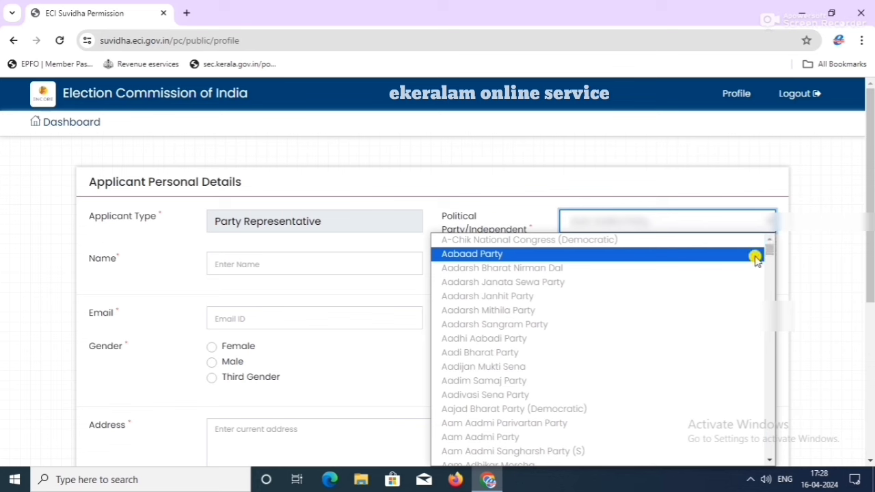
key("Down")
key("Down")
key("Down")
key("Down")
key("Down")
key("Down")
key("Down")
key("Down")
key("Down")
key("Down")
key("Down")
key("Down")
key("Down")
key("Down")
key("Down")
key("Down")
key("Down")
key("Down")
key("Down")
key("Down")
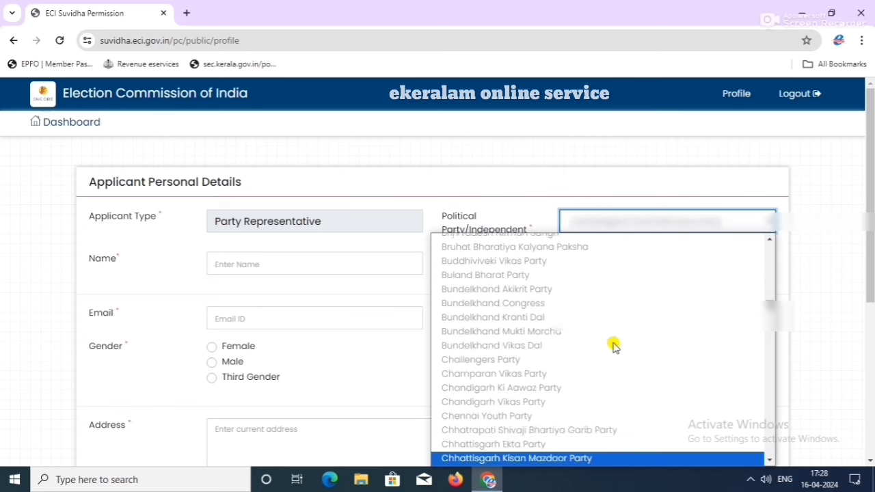
key("Down")
key("Down")
key("Down")
key("Down")
key("Down")
key("Down")
key("Down")
key("Down")
key("Down")
key("Down")
key("Down")
key("Down")
key("Down")
key("Down")
key("Down")
key("Down")
key("Down")
key("Down")
key("Down")
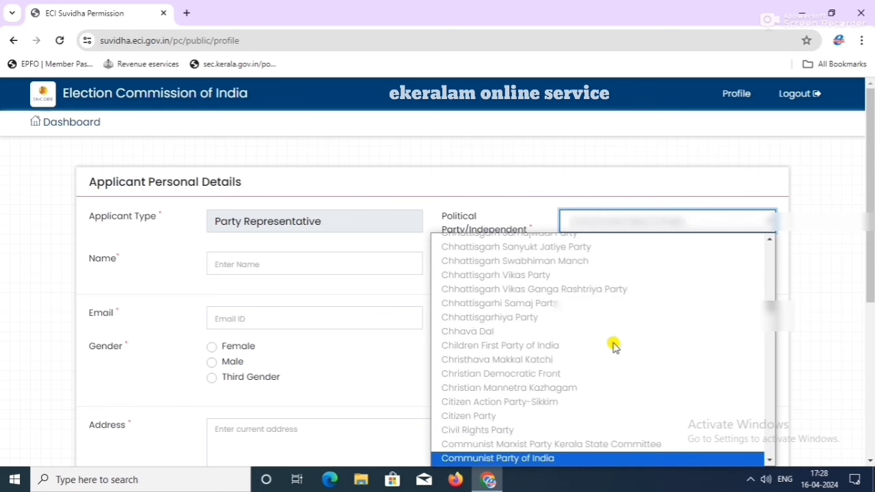
scroll(692, 359, "up", 10)
left_click_drag(768, 249, 743, 334)
scroll(744, 334, "up", 10)
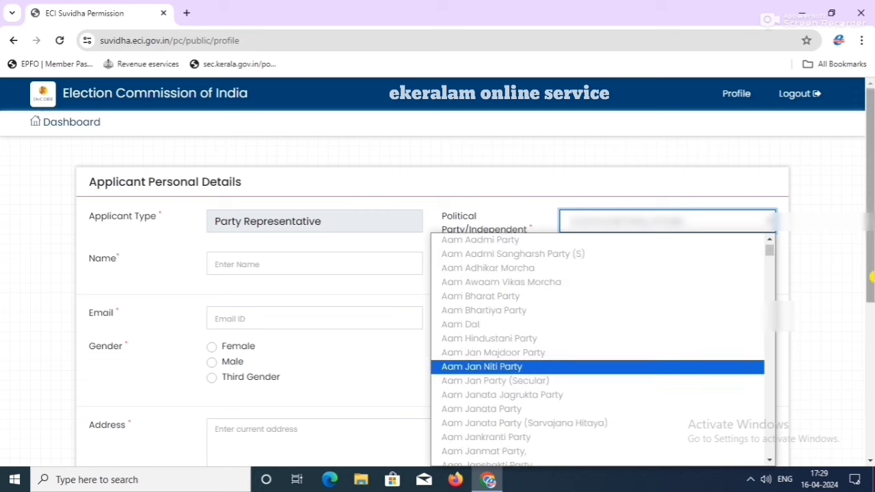
key("Escape")
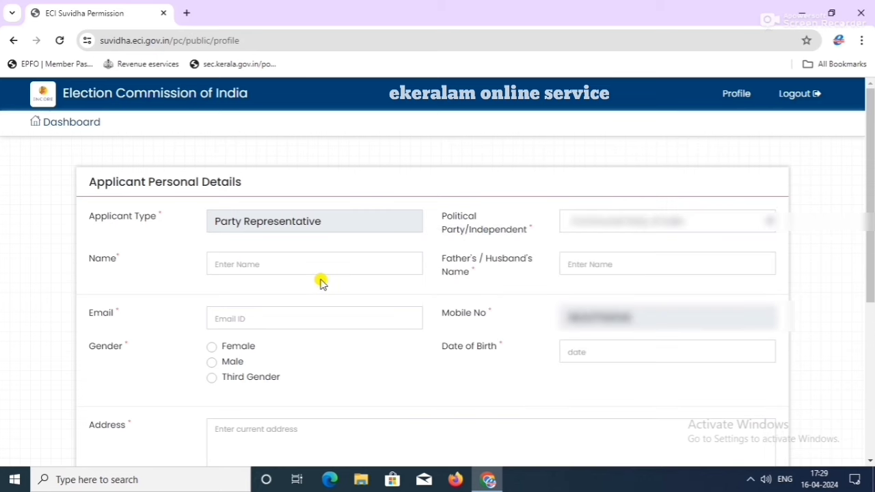
Complete the applicant's personal details with name, e-mail, gender Male and date of birth
left_click(300, 318)
left_click(212, 362)
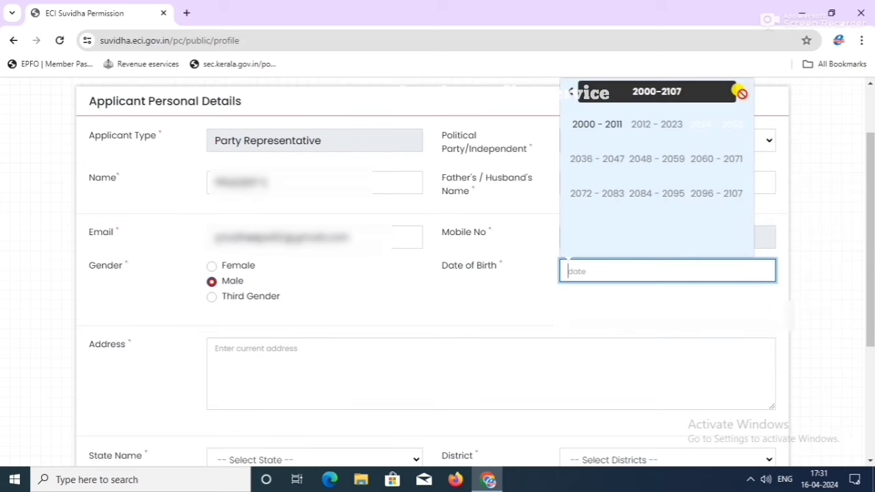
left_click(567, 90)
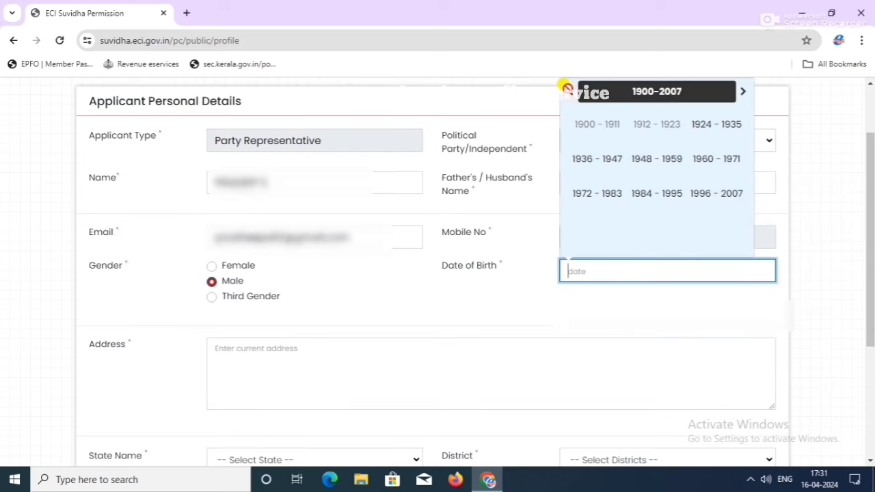
left_click(585, 197)
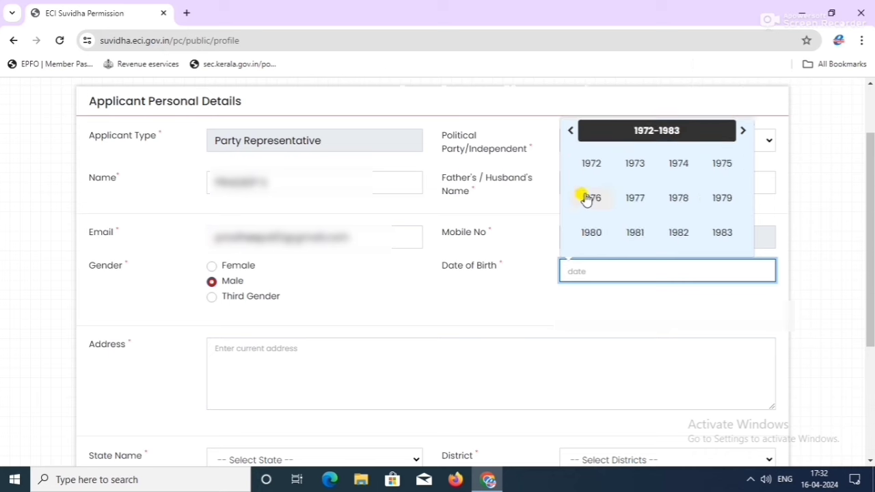
left_click(590, 197)
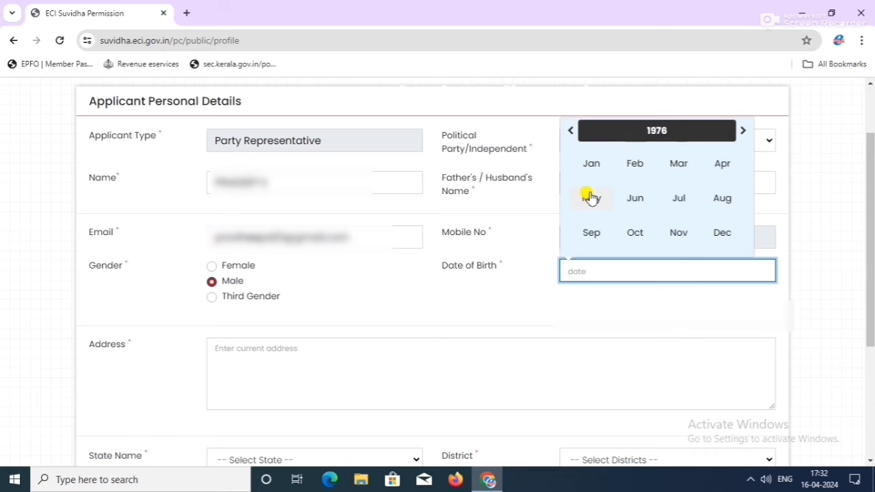
left_click(602, 198)
left_click(604, 244)
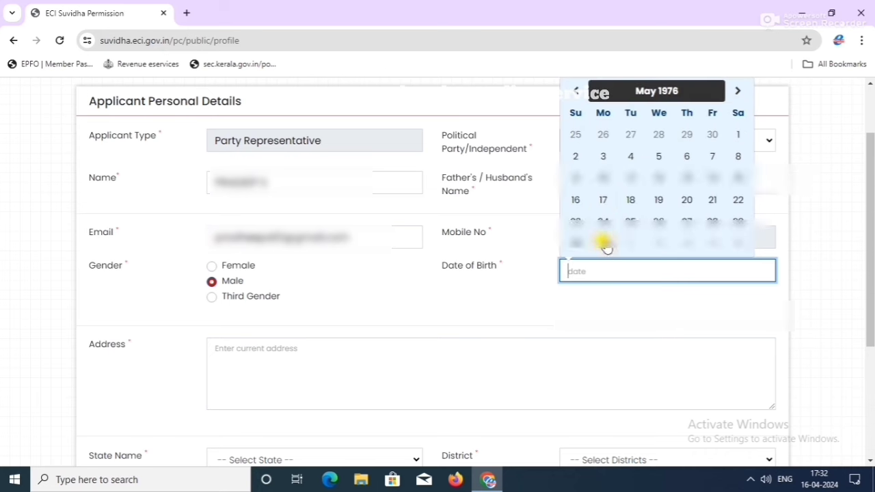
Fill in the applicant's address, and set the state to Kerala and the district to KOLLAM
scroll(324, 365, "down", 3)
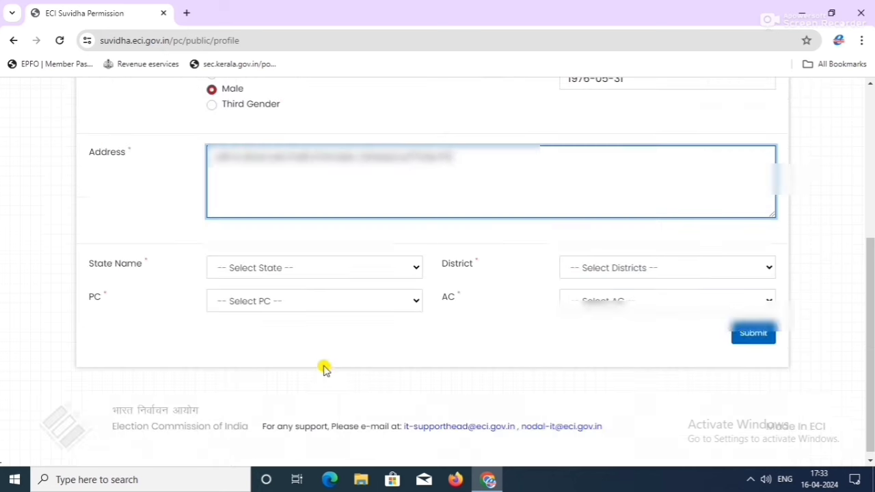
left_click(355, 271)
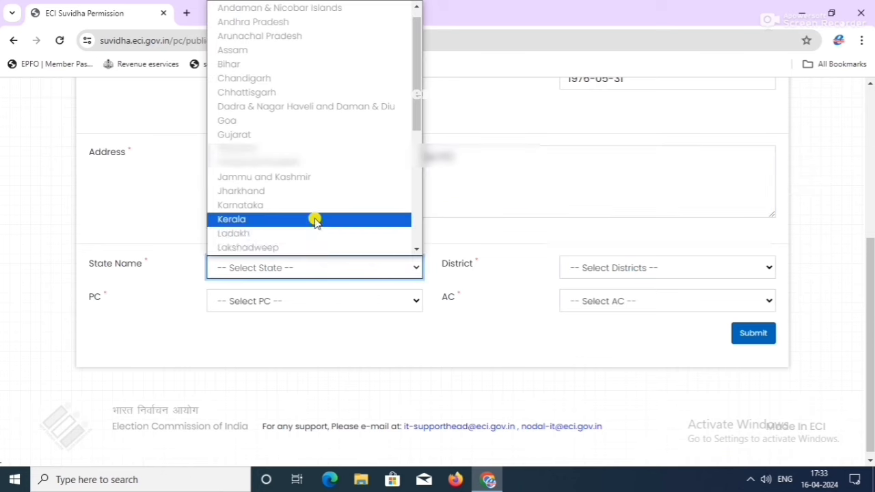
left_click(313, 220)
left_click(623, 272)
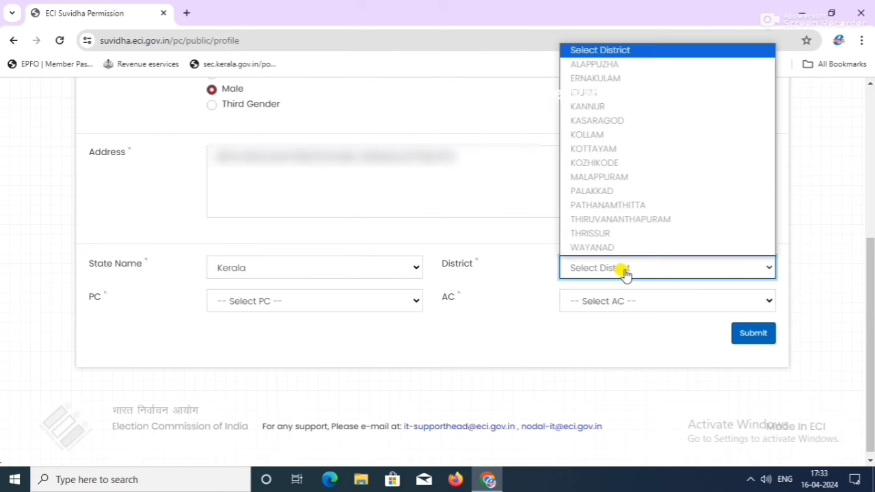
left_click(659, 137)
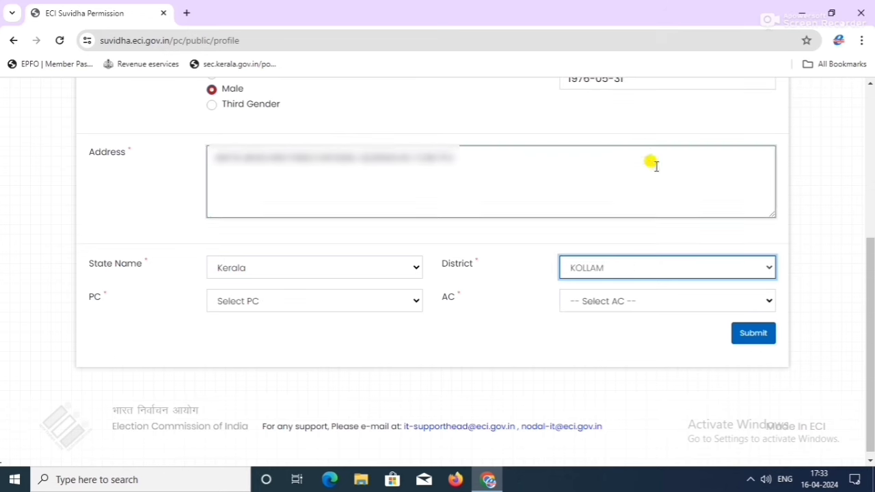
Set the PC to Mavelikkara and the AC to KOTTARAKKARA, and submit the applicant profile
left_click(411, 306)
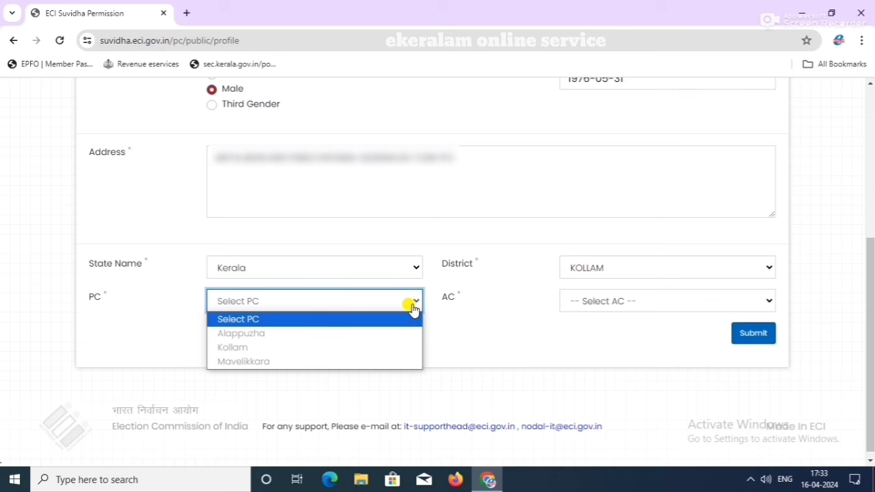
left_click(354, 360)
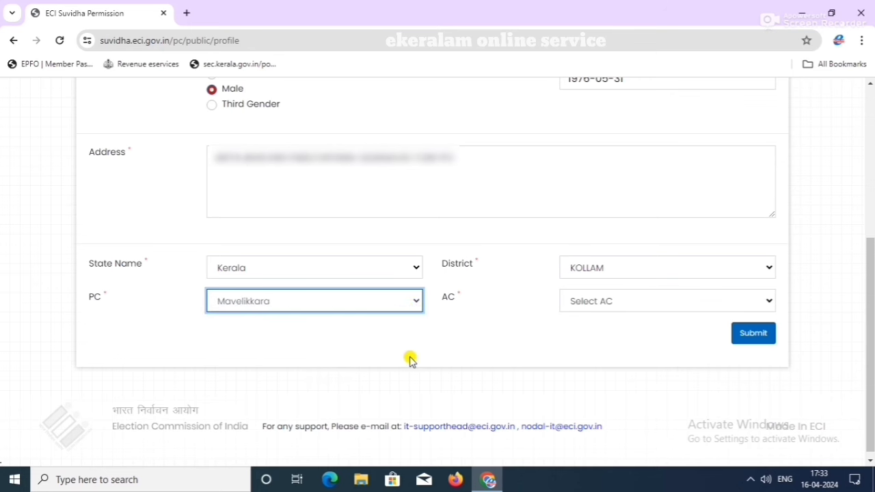
left_click(643, 305)
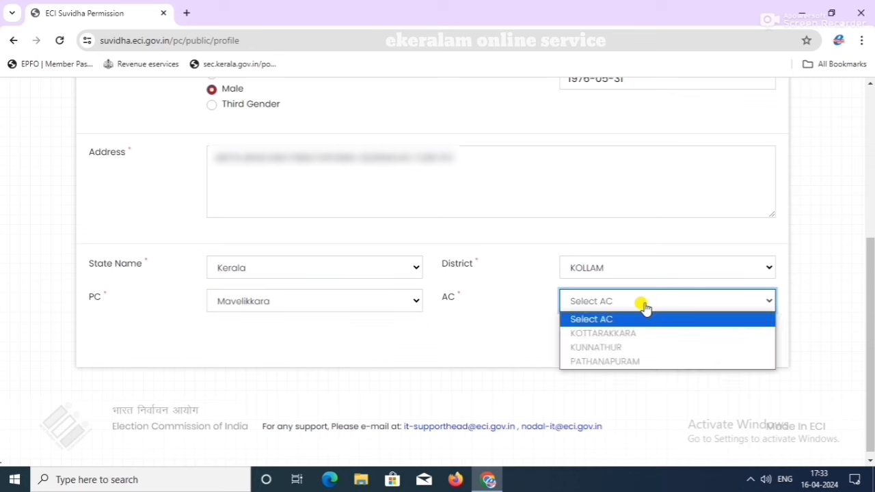
left_click(625, 332)
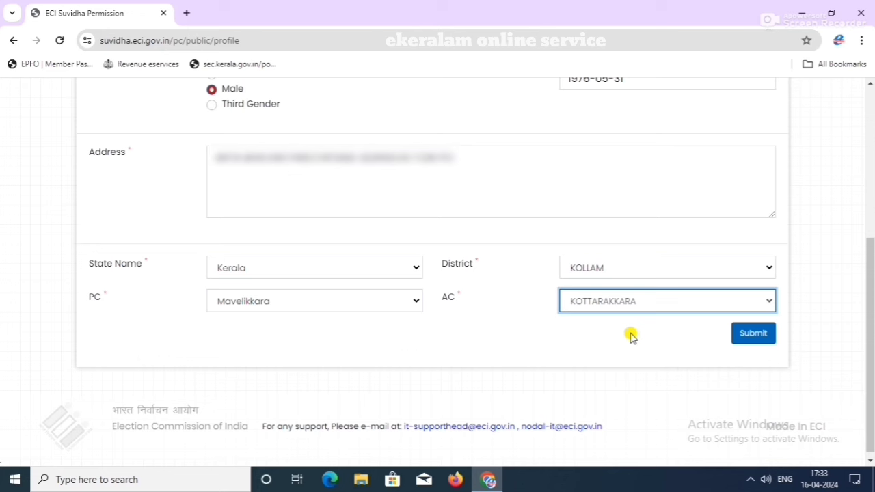
left_click(752, 333)
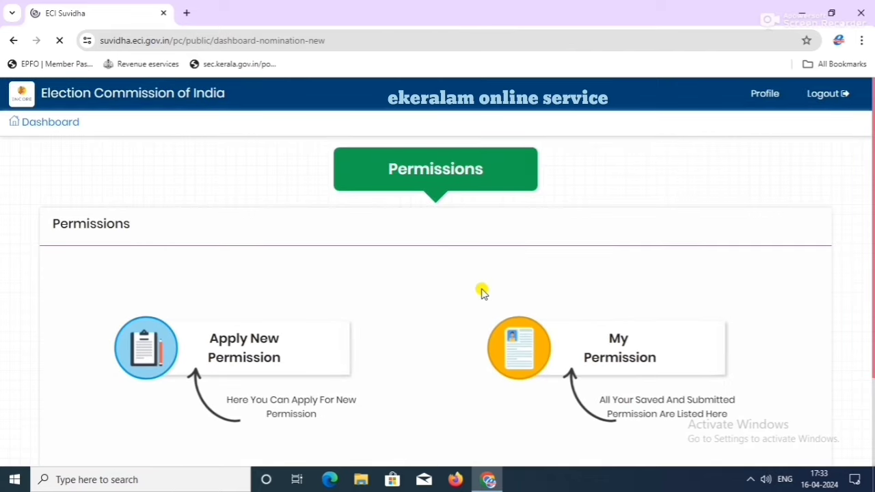
Start a new permission application from the Permissions dashboard
scroll(482, 292, "down", 1)
scroll(482, 293, "down", 1)
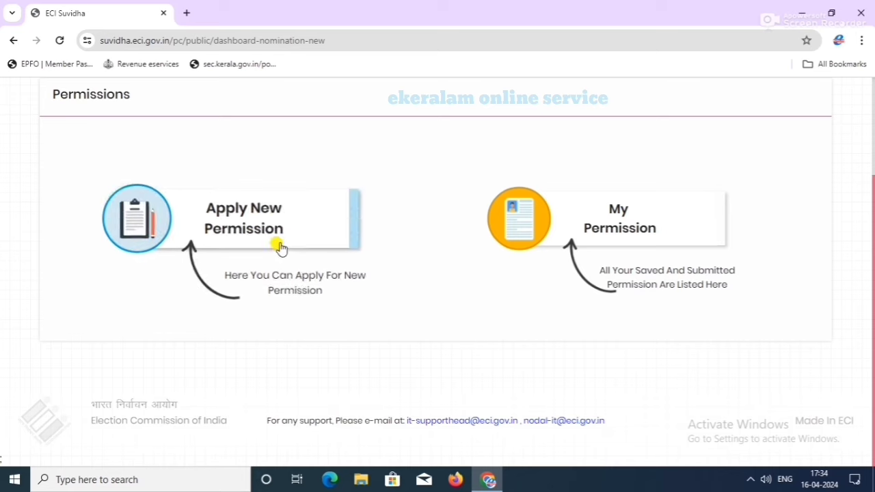
left_click(245, 235)
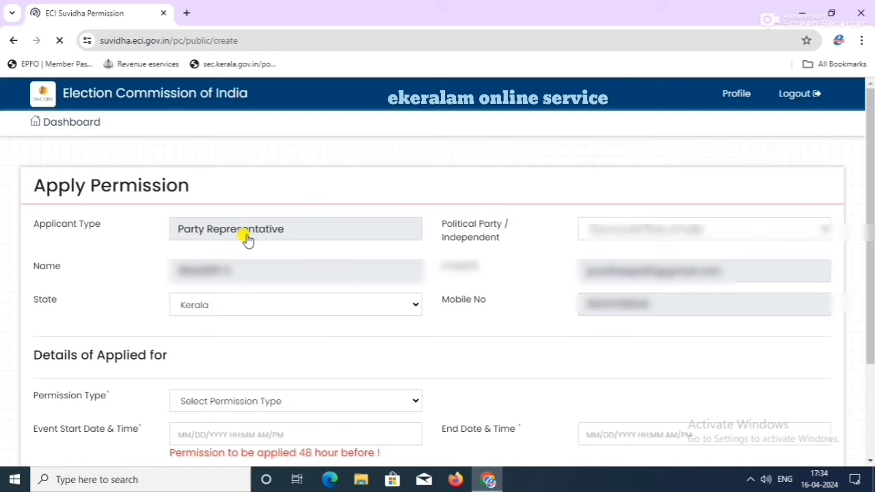
left_click(302, 263)
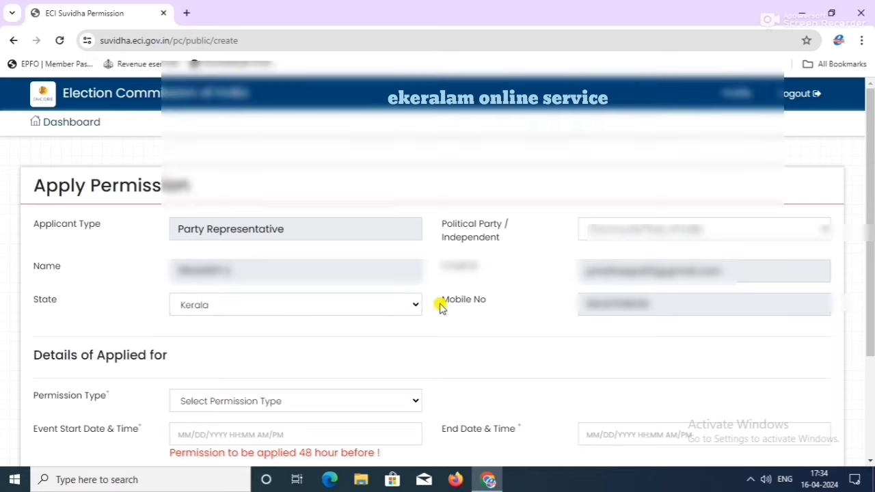
Review the available permission types and choose Application for Loudspeaker permit
scroll(441, 308, "down", 2)
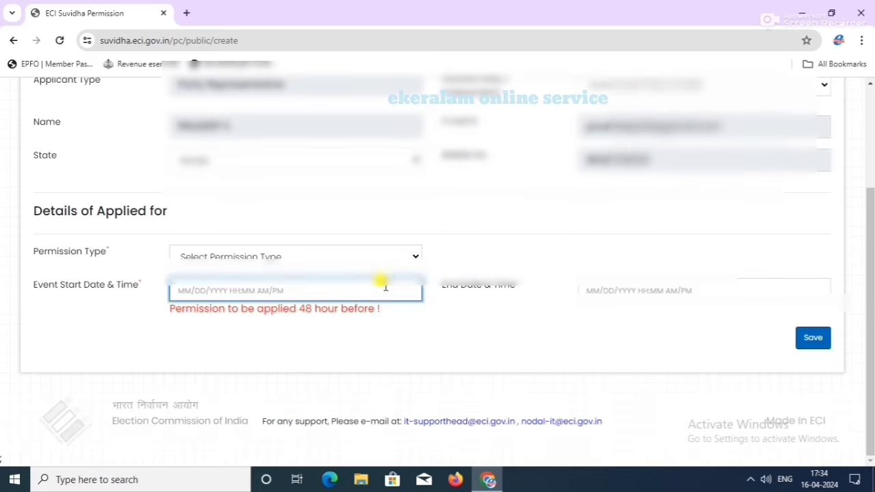
left_click(364, 256)
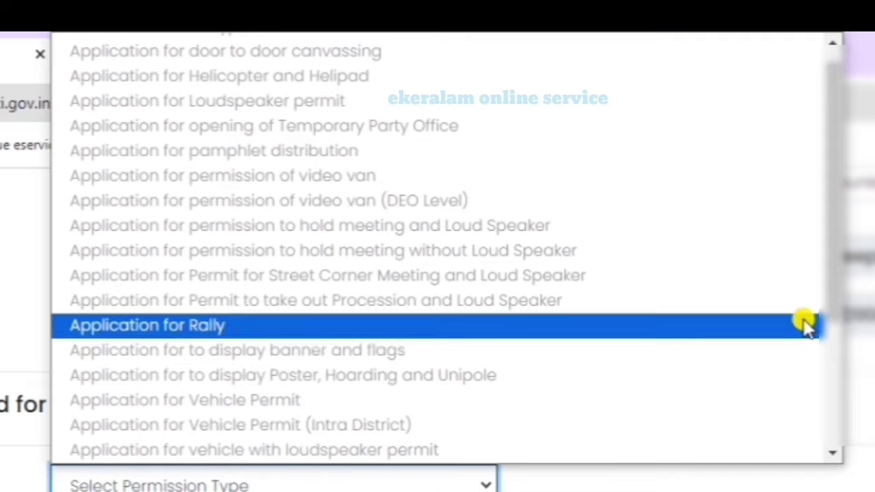
left_click_drag(827, 289, 826, 337)
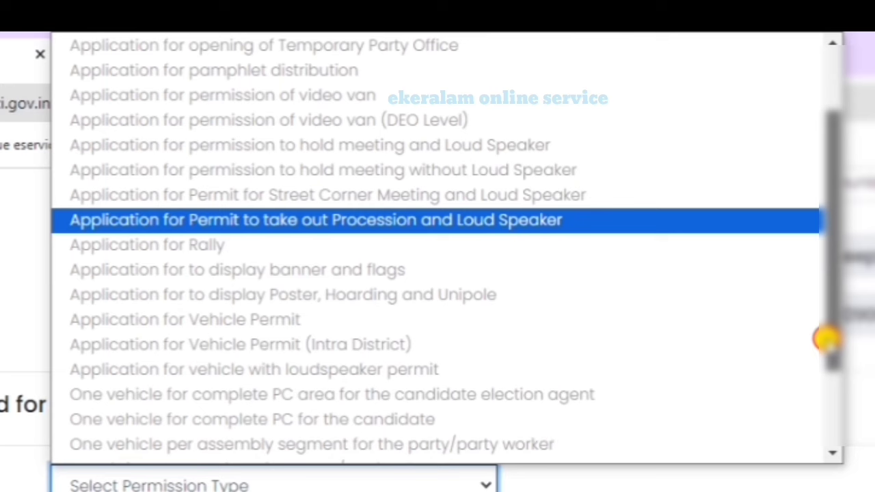
left_click_drag(826, 337, 826, 322)
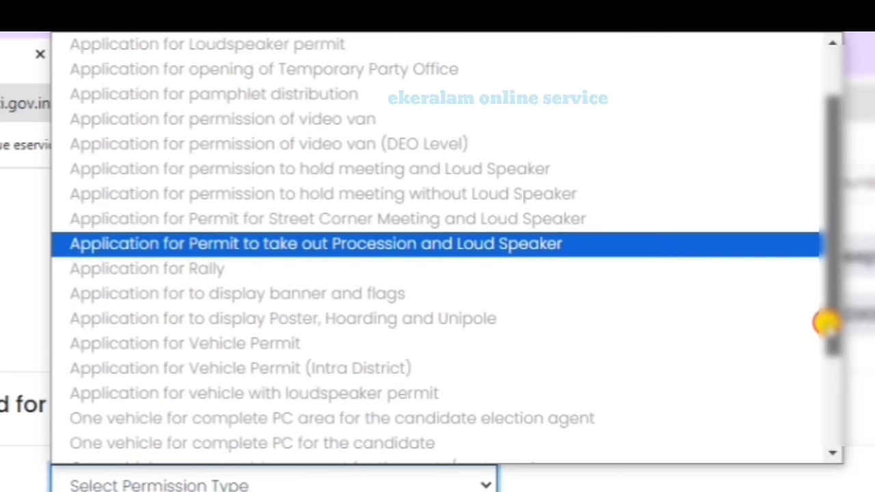
left_click_drag(826, 323, 832, 268)
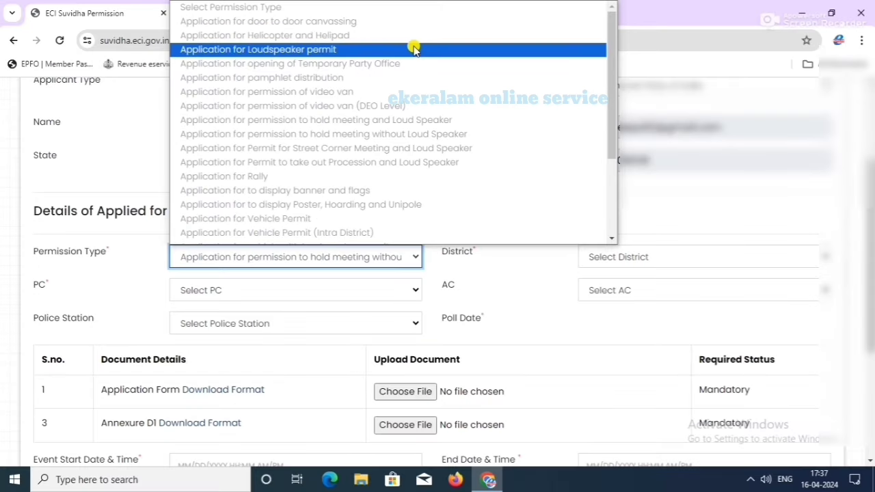
left_click(415, 49)
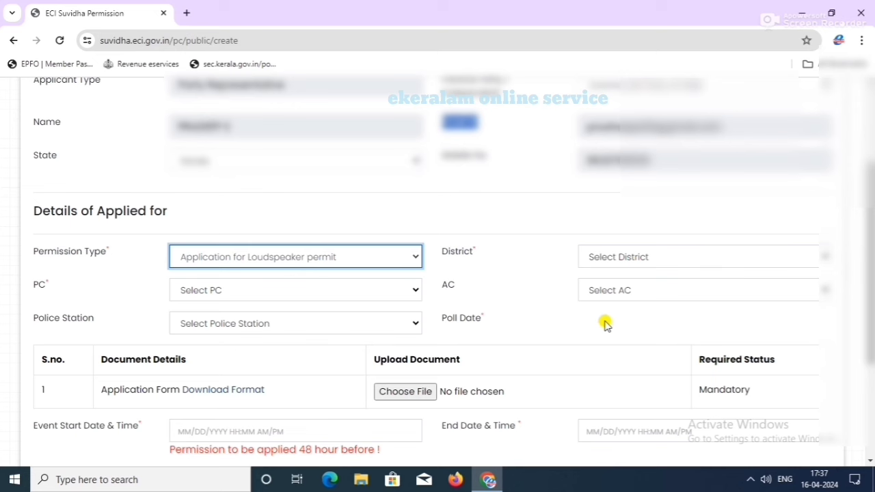
Set the permission application's district to KOLLAM and its PC to Mavelikkara
left_click(654, 258)
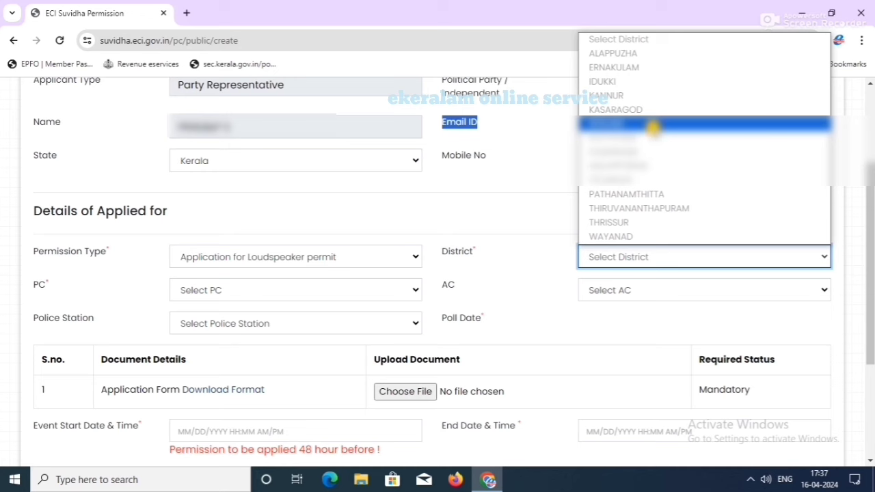
left_click(653, 125)
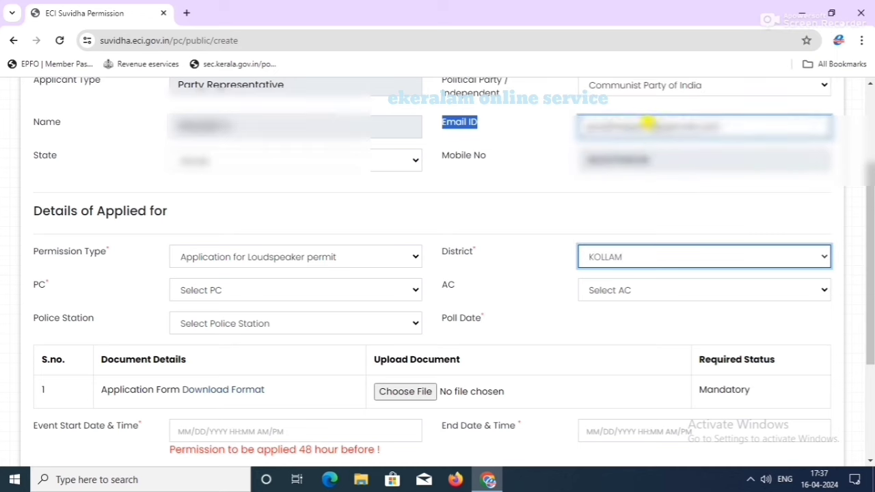
left_click(340, 294)
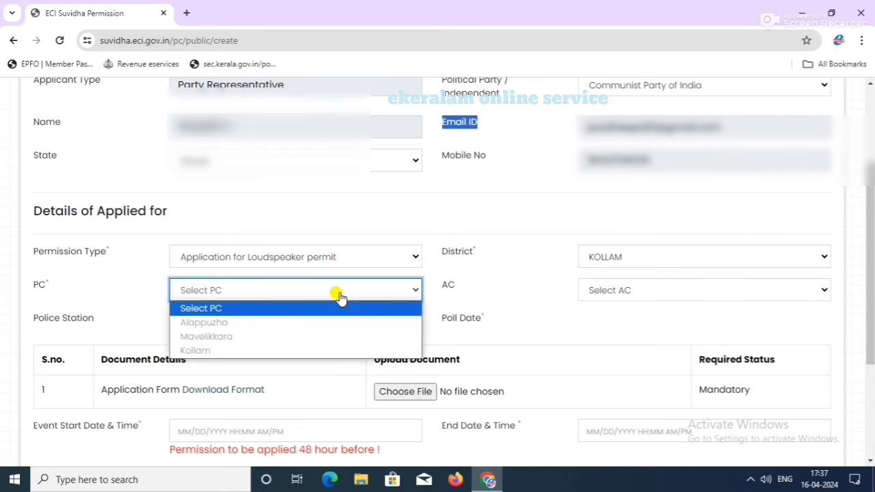
left_click(290, 338)
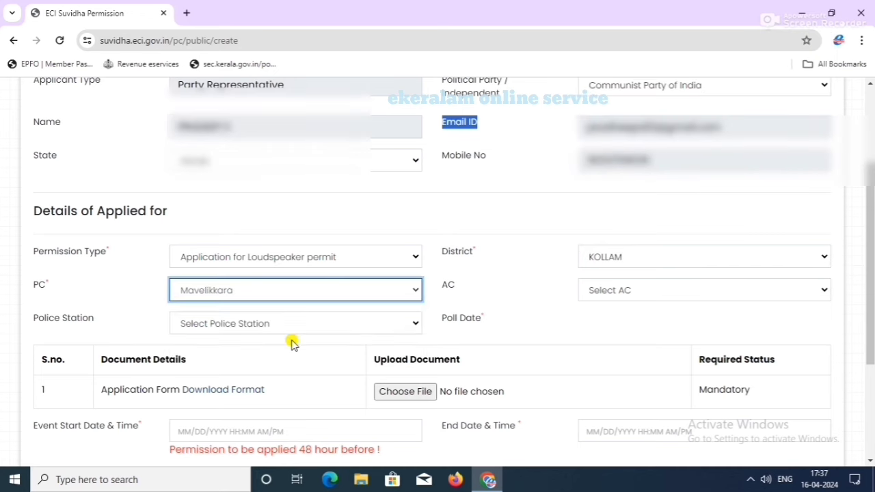
Set the permission application's AC to KOTTARAKKARA and its police station to Pooyappally
left_click(624, 289)
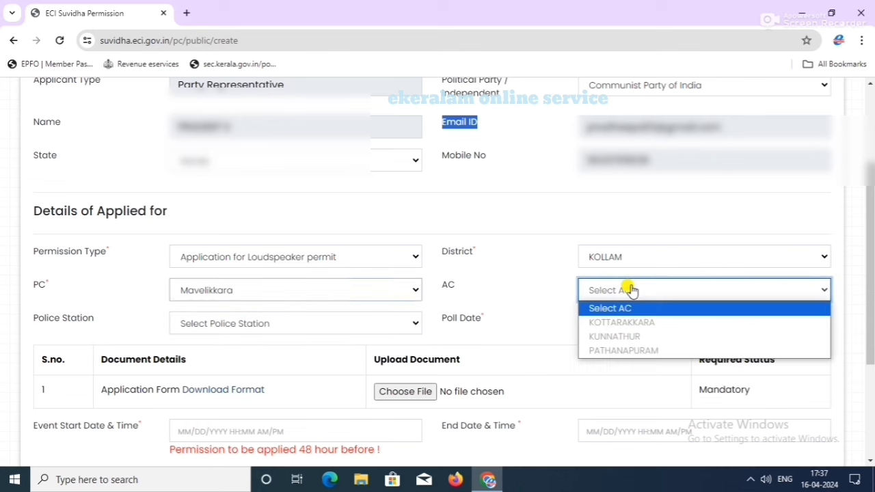
left_click(627, 321)
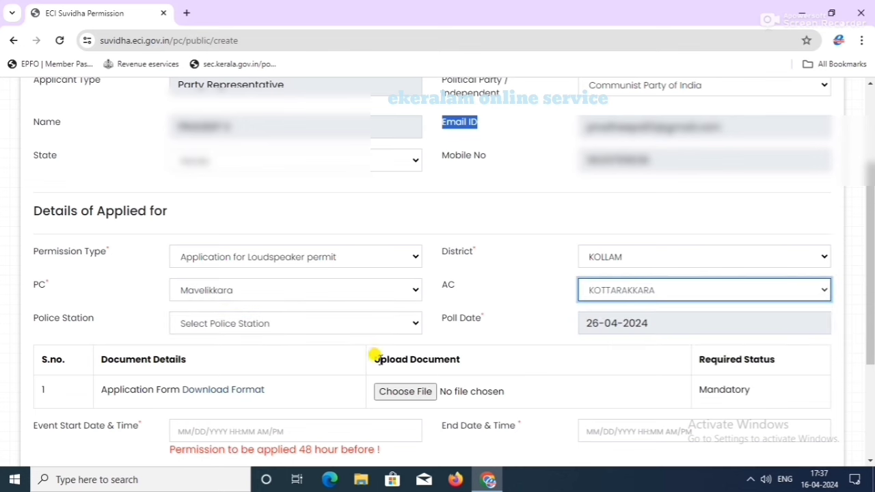
left_click(378, 333)
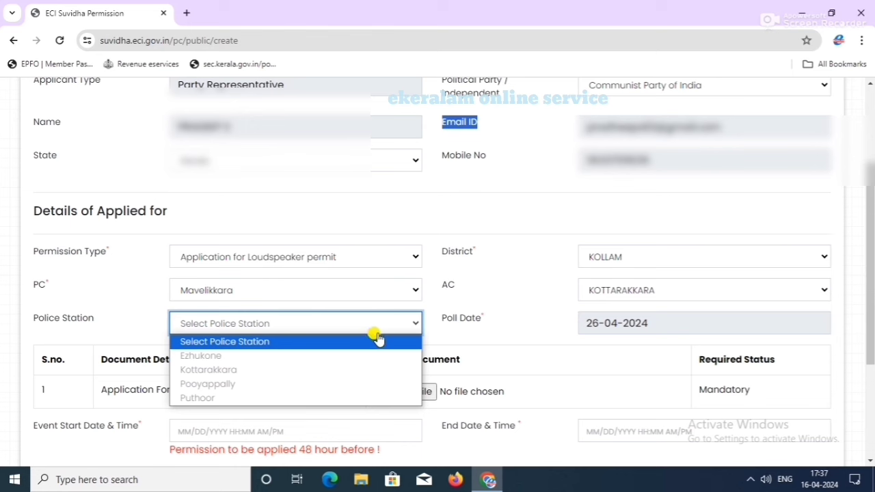
left_click(297, 389)
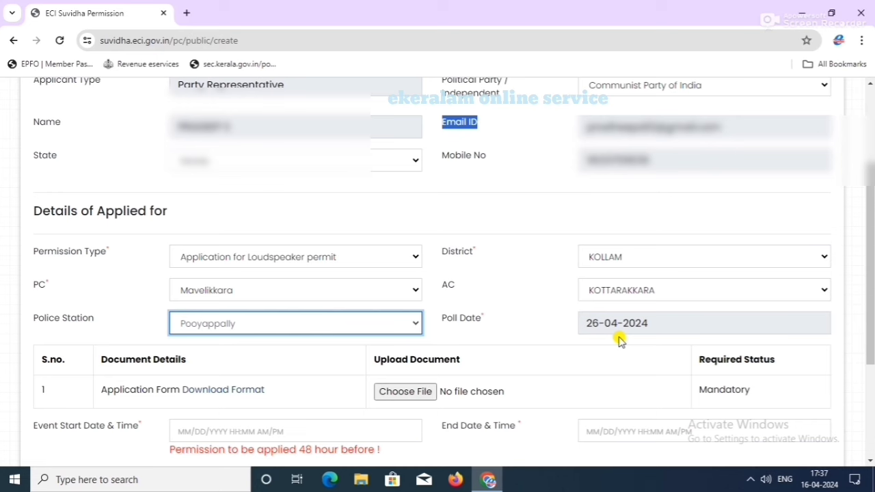
Download and open the blank application form for the loudspeaker permit
scroll(619, 339, "down", 3)
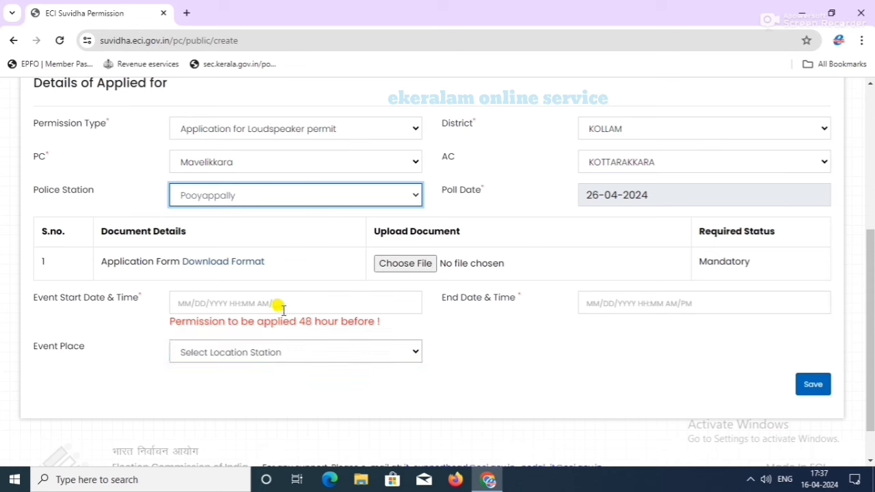
left_click(254, 272)
Change the permission type to Application for permission to hold meeting and Loud Speaker, and download and open its application form
left_click(349, 130)
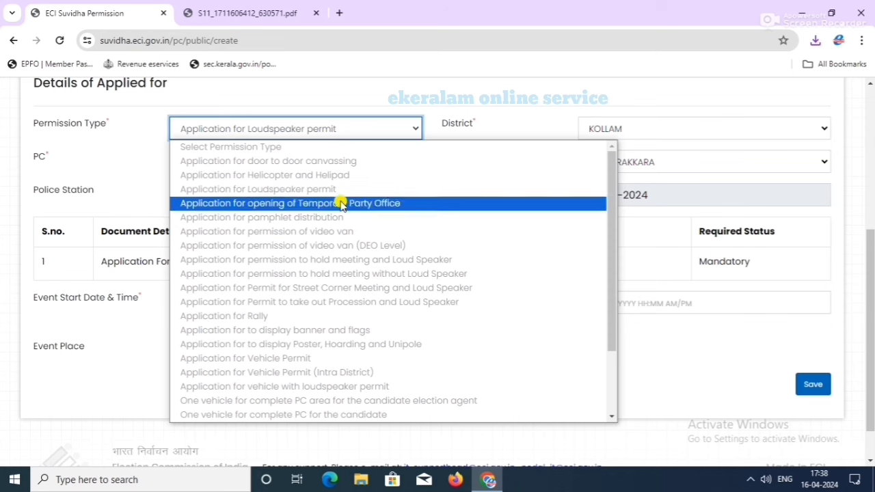
left_click(335, 259)
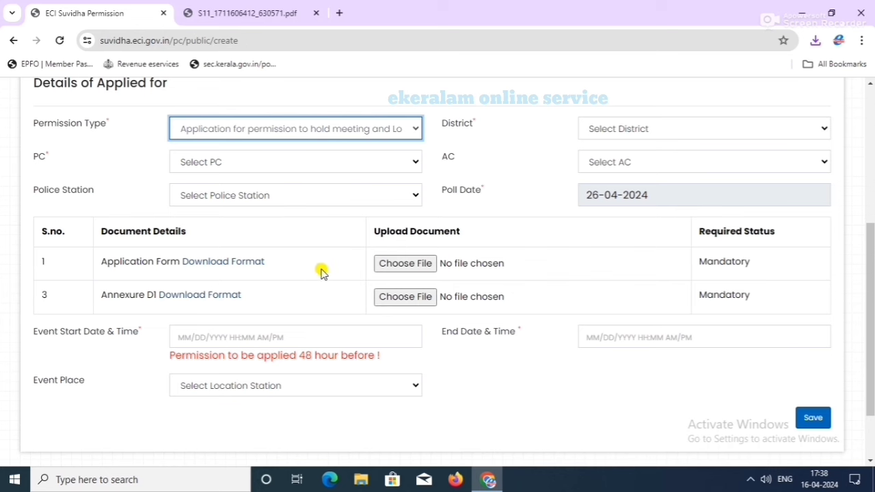
left_click(237, 269)
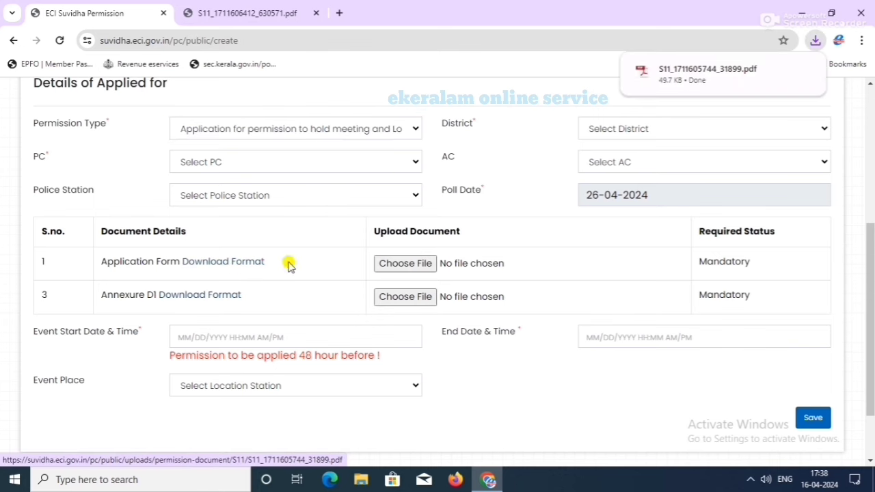
left_click(687, 81)
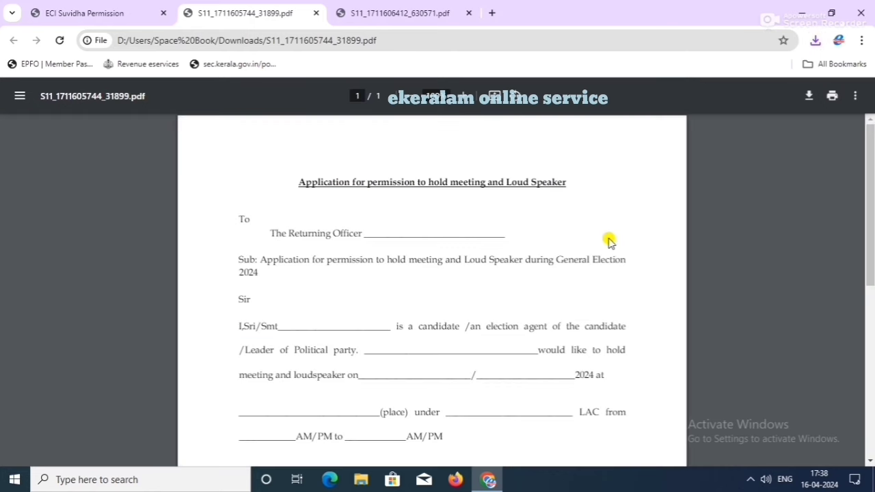
Examine the blanks, enclosures and declaration in the meeting and loudspeaker form and in the loudspeaker permit form
scroll(609, 241, "down", 4)
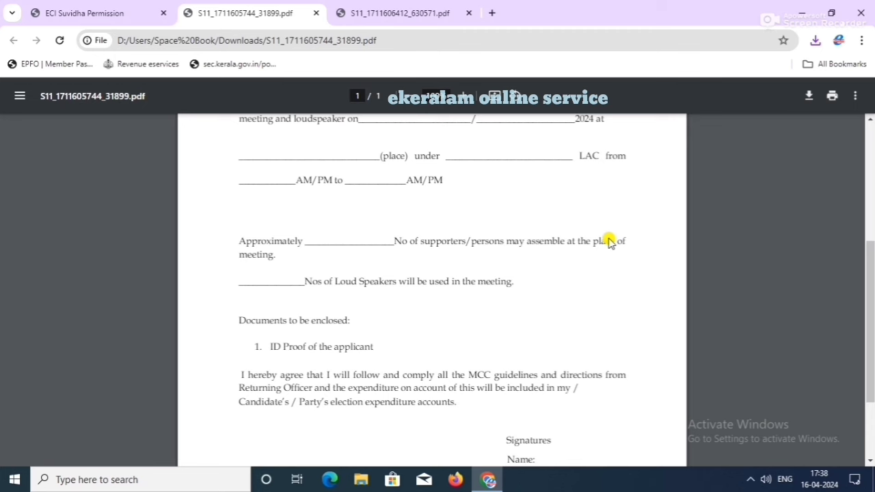
scroll(610, 241, "down", 2)
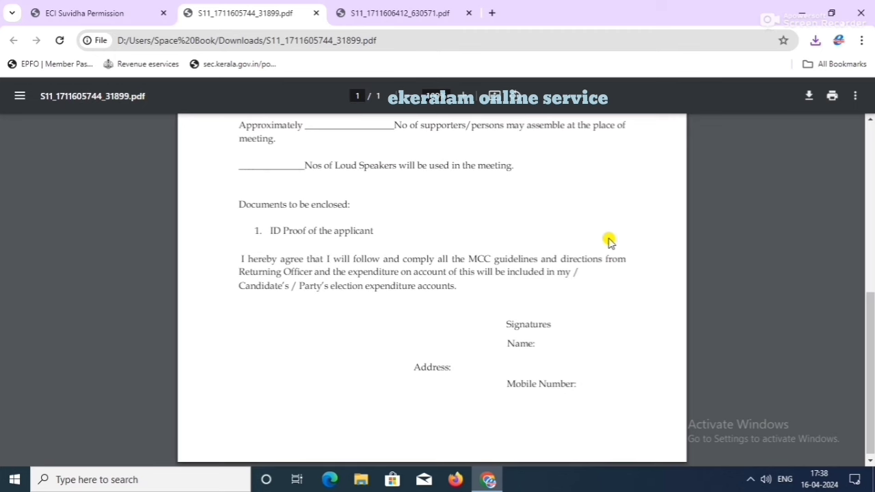
scroll(610, 241, "up", 4)
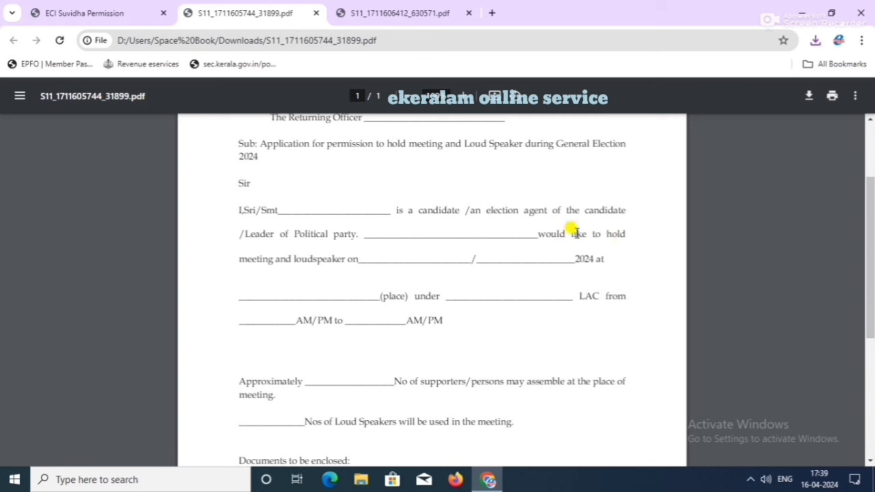
left_click(424, 16)
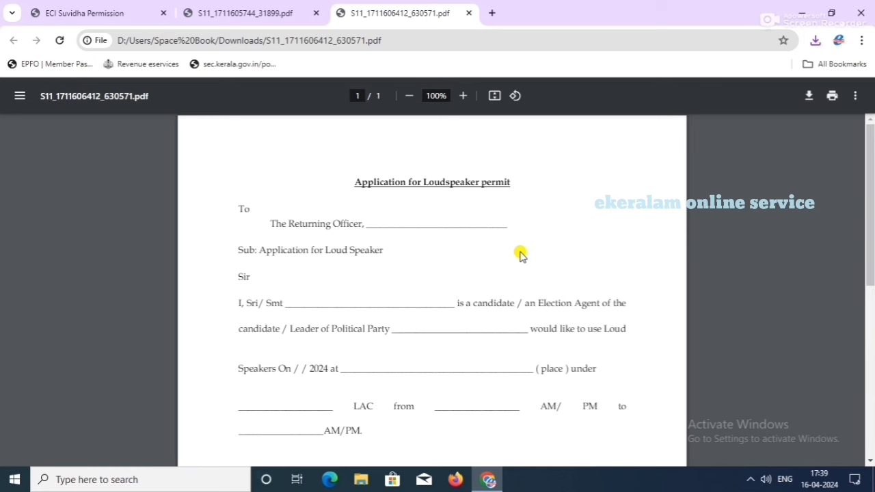
scroll(519, 255, "down", 1)
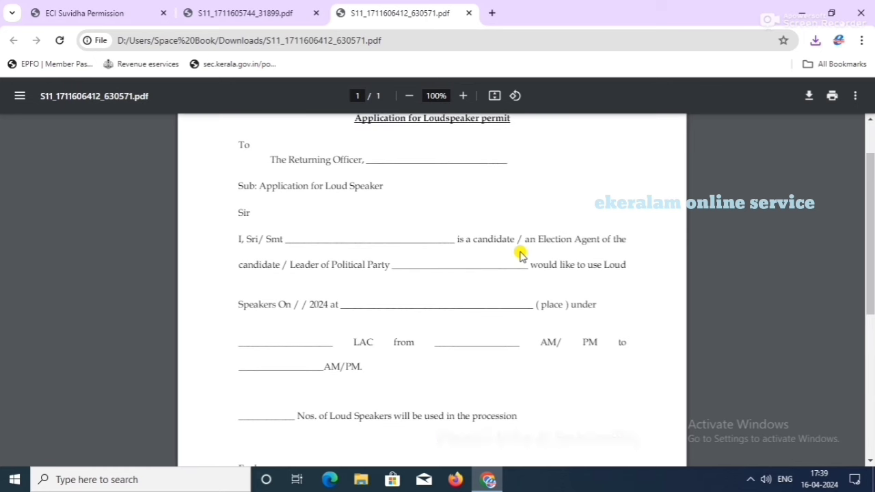
scroll(520, 254, "down", 1)
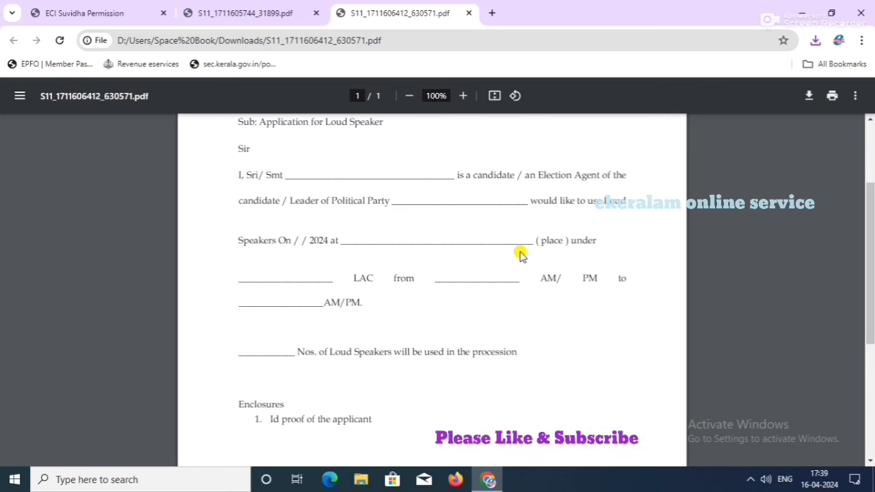
scroll(519, 254, "down", 2)
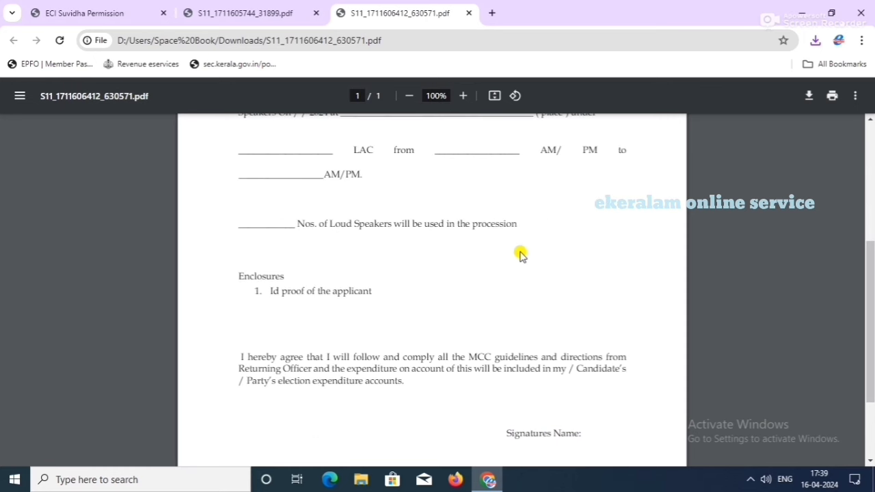
scroll(519, 255, "up", 3)
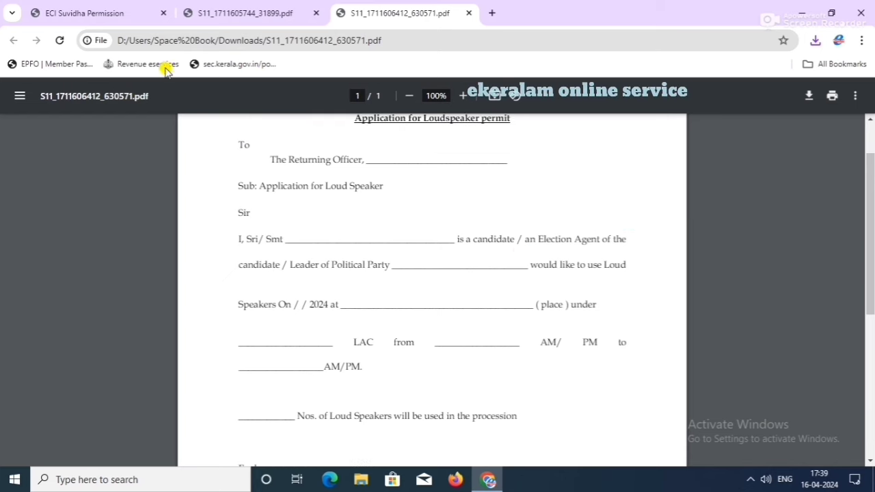
Return to the permission application and download and open the Annexure D1 format
left_click(103, 11)
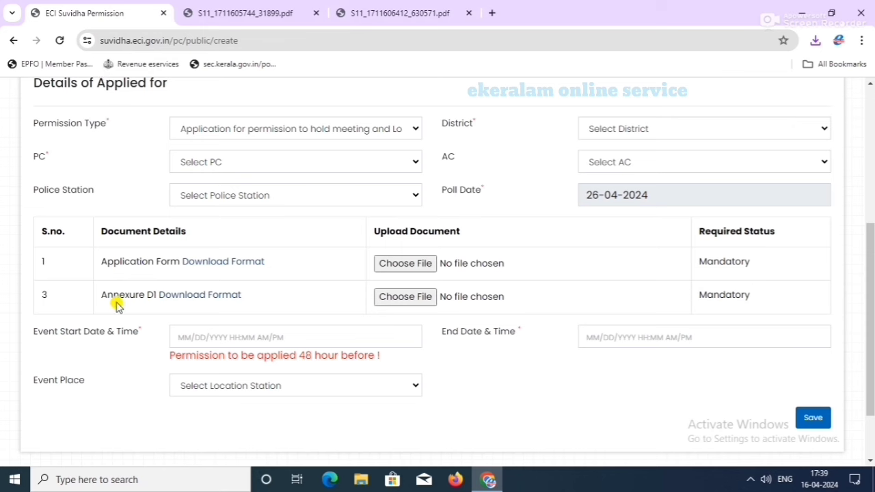
left_click(214, 294)
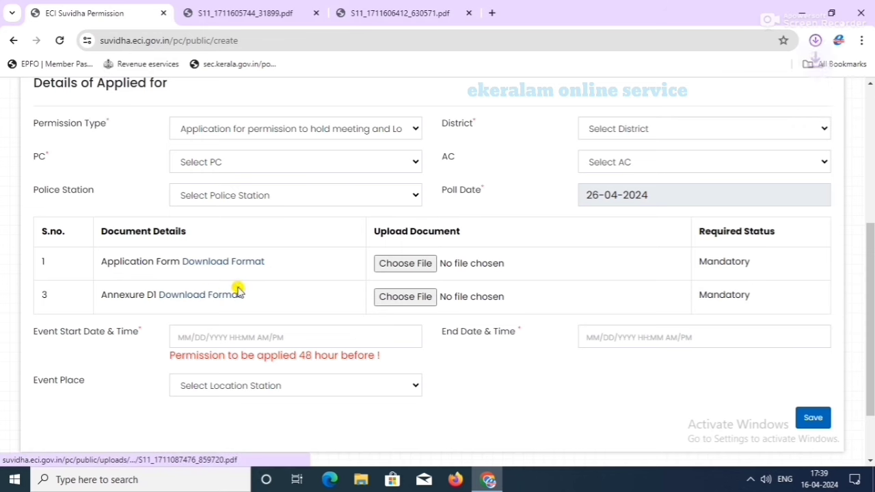
left_click(731, 82)
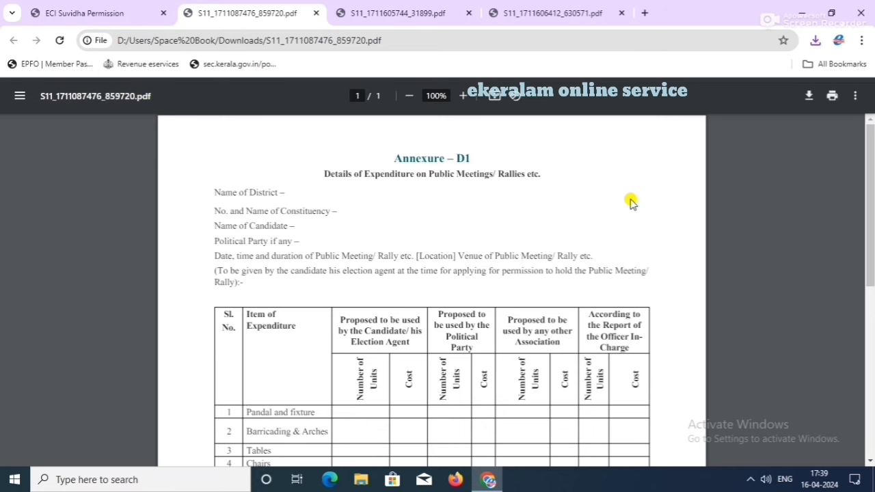
Examine the Annexure D1 header details, expenditure table items and signature section
scroll(629, 203, "down", 1)
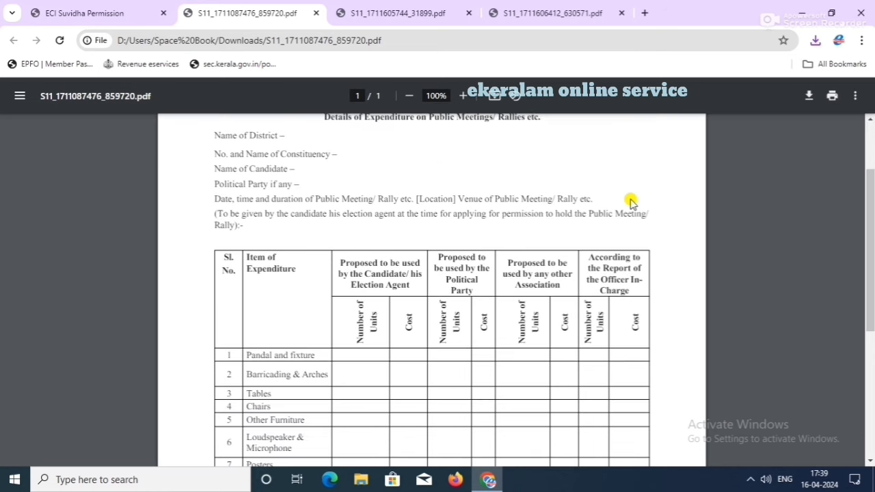
scroll(630, 203, "down", 1)
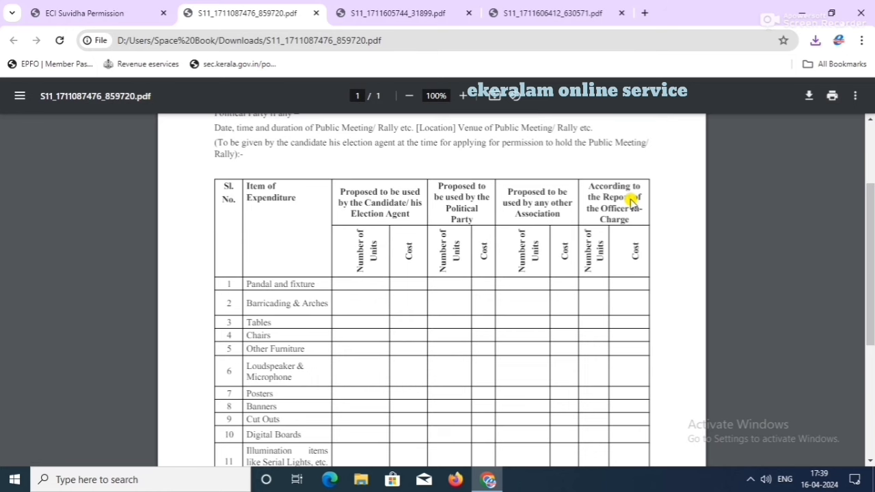
scroll(630, 202, "down", 1)
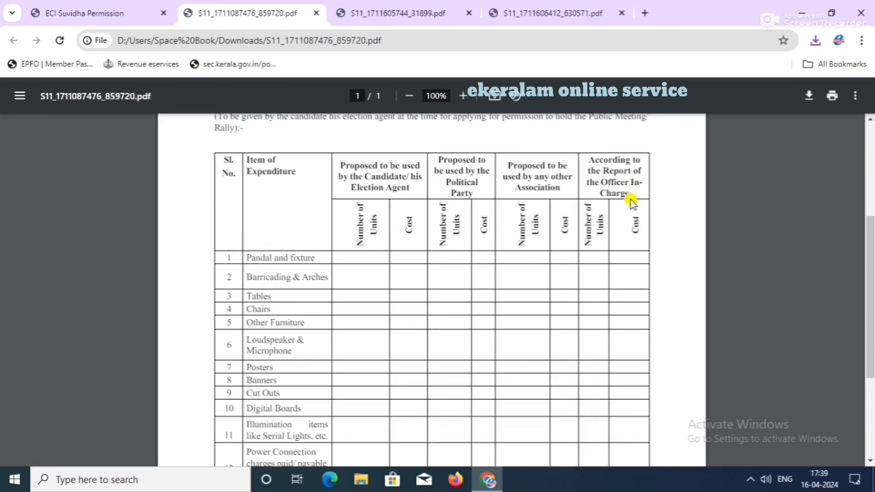
scroll(630, 202, "down", 2)
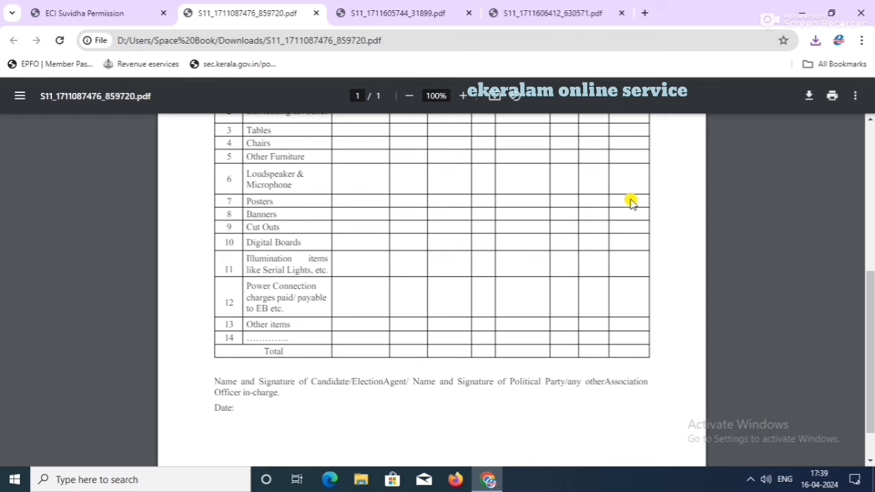
scroll(630, 203, "down", 1)
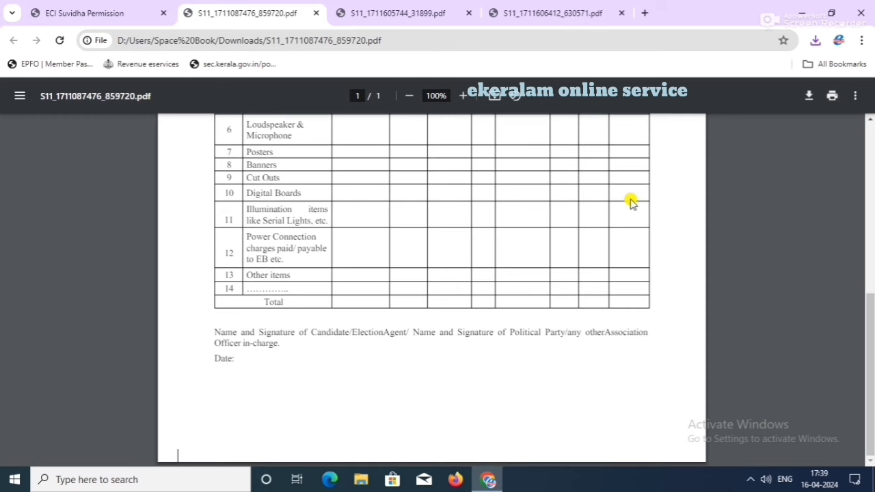
scroll(630, 202, "up", 1)
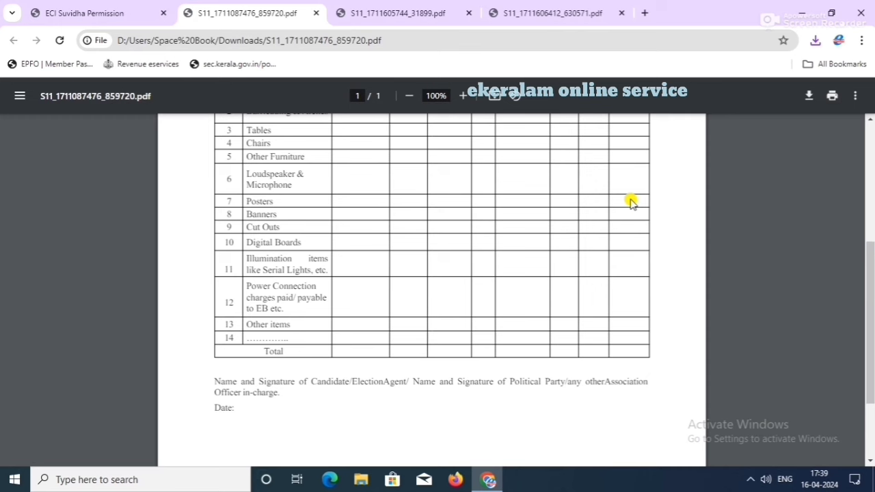
scroll(630, 202, "up", 3)
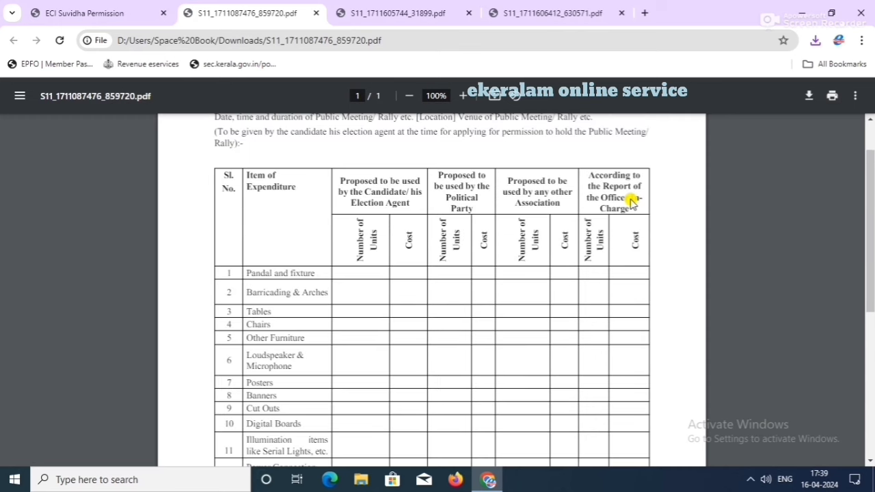
scroll(630, 202, "up", 2)
scroll(630, 202, "up", 1)
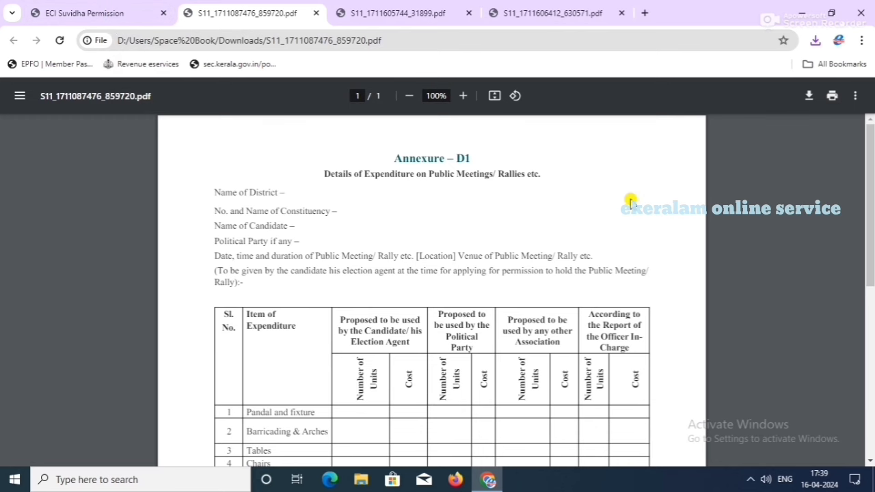
scroll(630, 201, "down", 2)
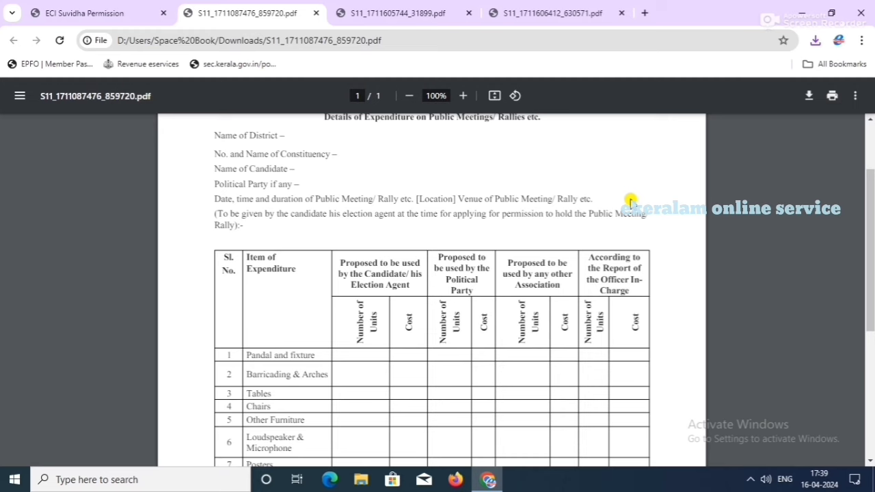
scroll(630, 202, "down", 3)
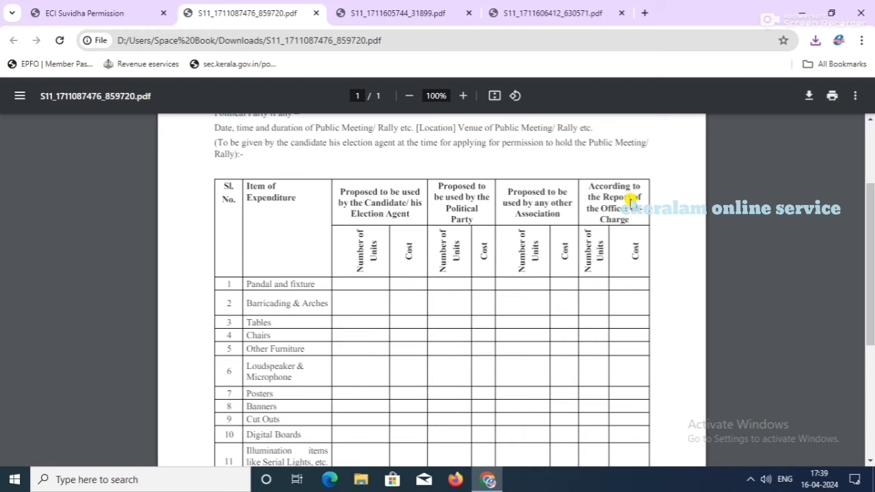
scroll(630, 201, "down", 1)
scroll(630, 201, "down", 6)
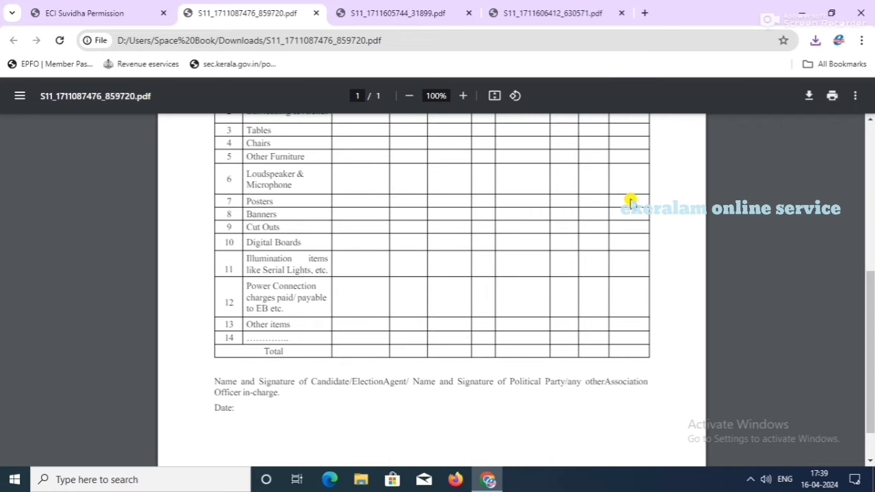
scroll(630, 201, "down", 2)
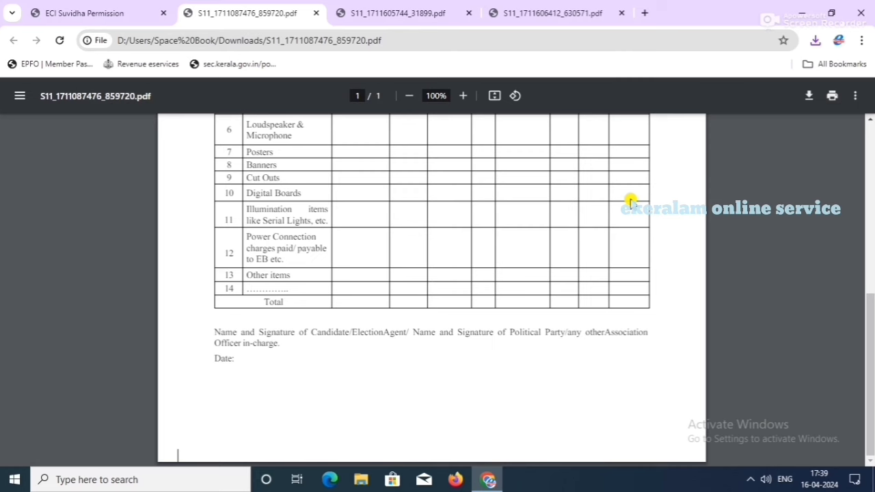
scroll(629, 202, "up", 2)
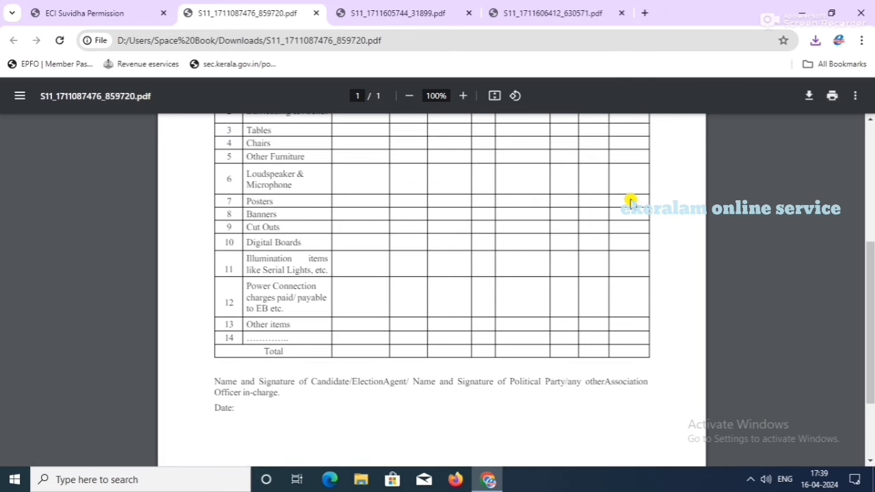
scroll(630, 202, "up", 7)
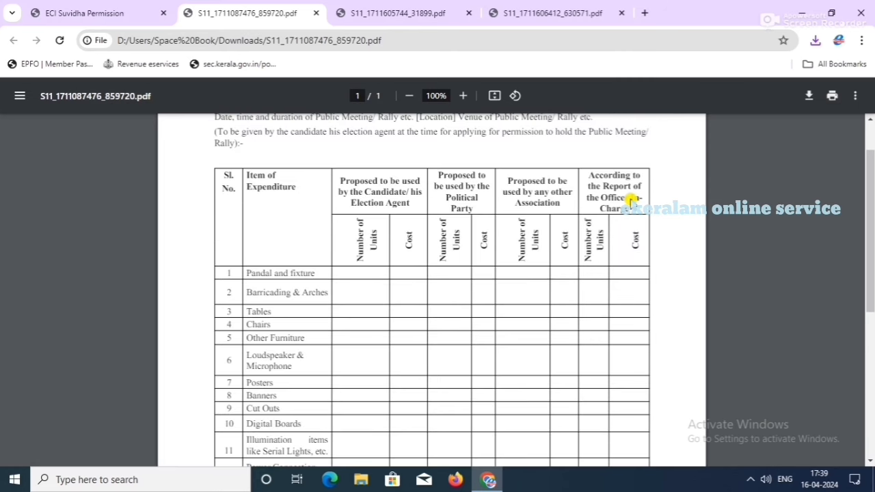
scroll(630, 201, "up", 5)
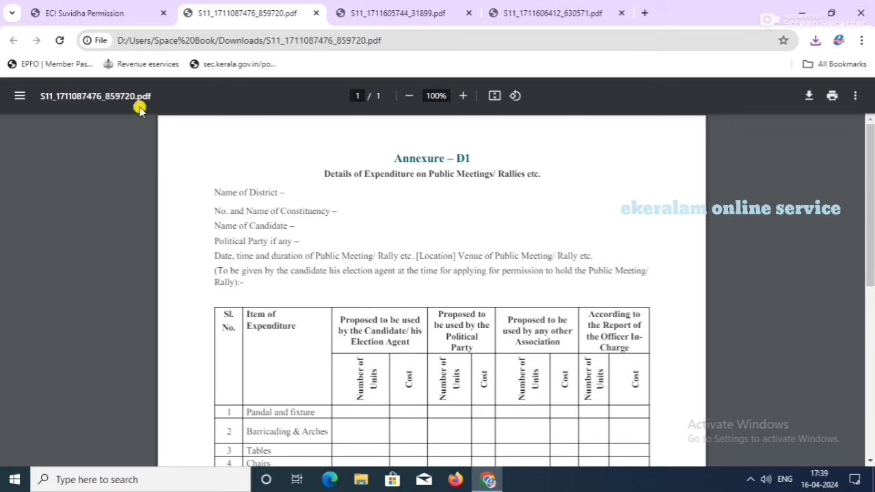
Change the permission type to Application for Vehicle Permit, and download and open its application form
left_click(113, 14)
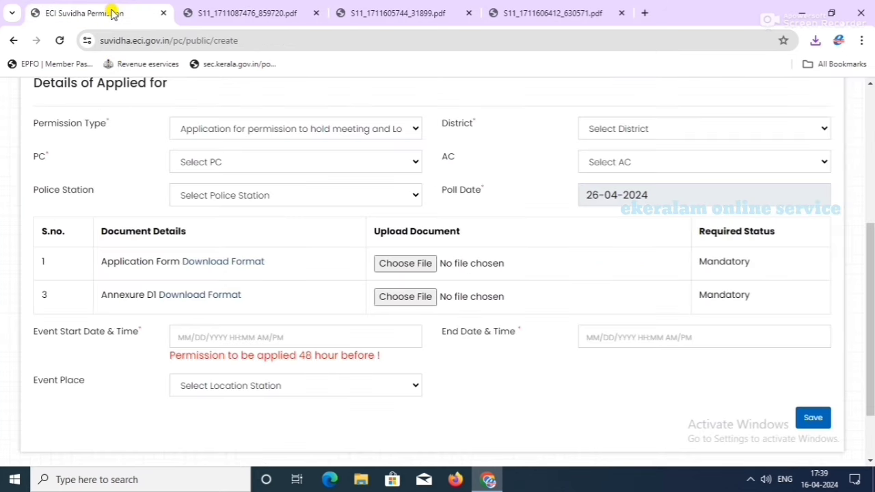
left_click(277, 136)
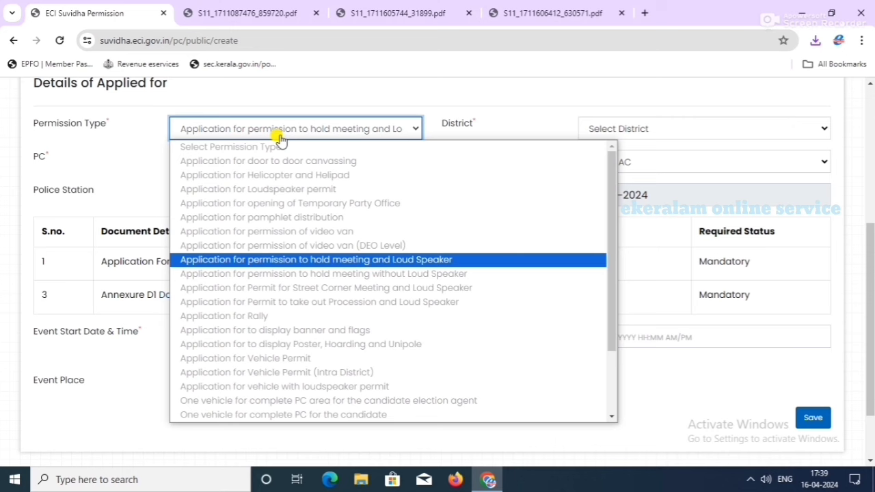
left_click(222, 361)
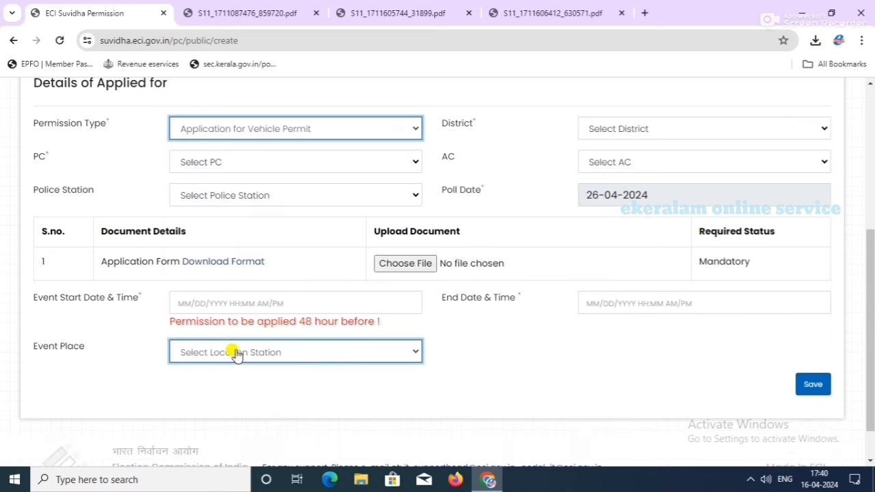
left_click(250, 266)
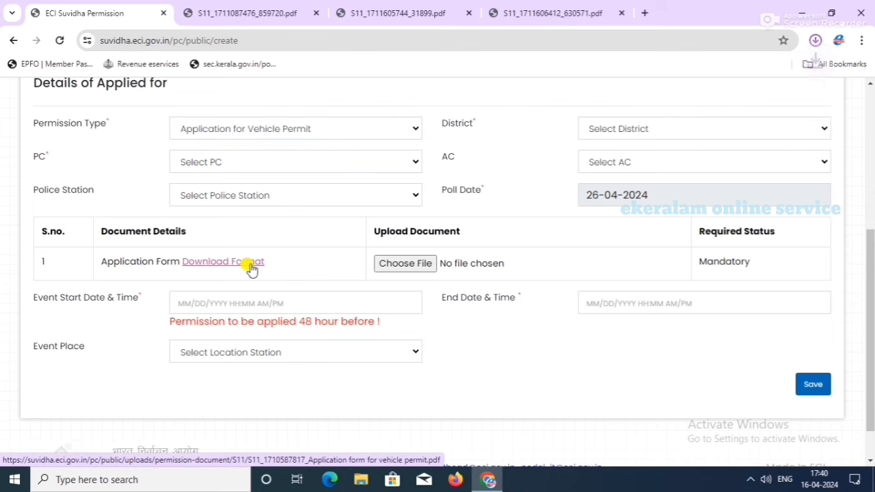
left_click(680, 76)
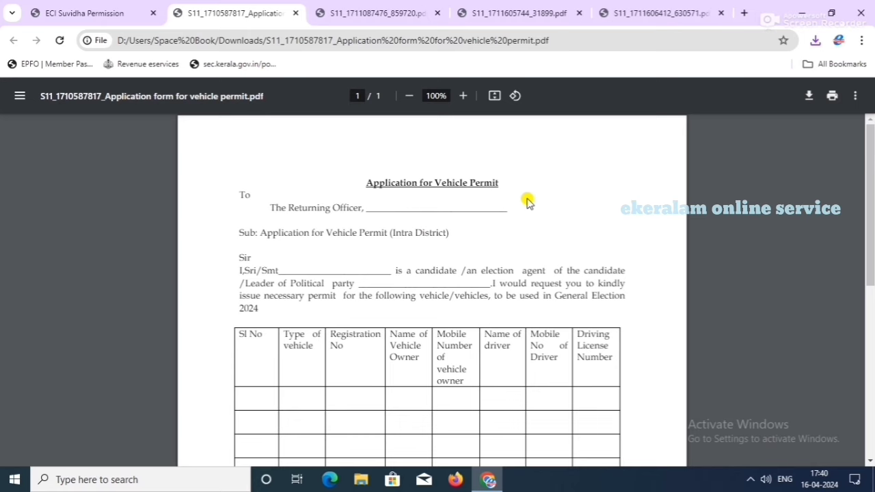
scroll(527, 201, "down", 1)
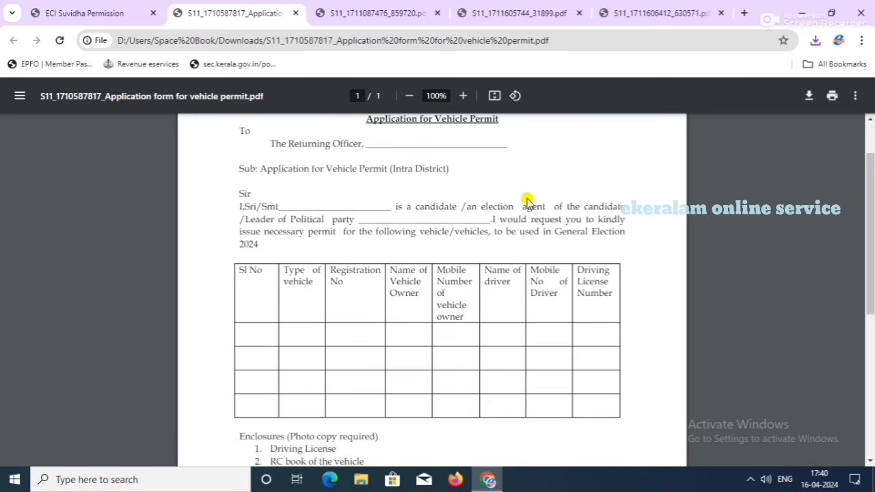
scroll(527, 201, "up", 1)
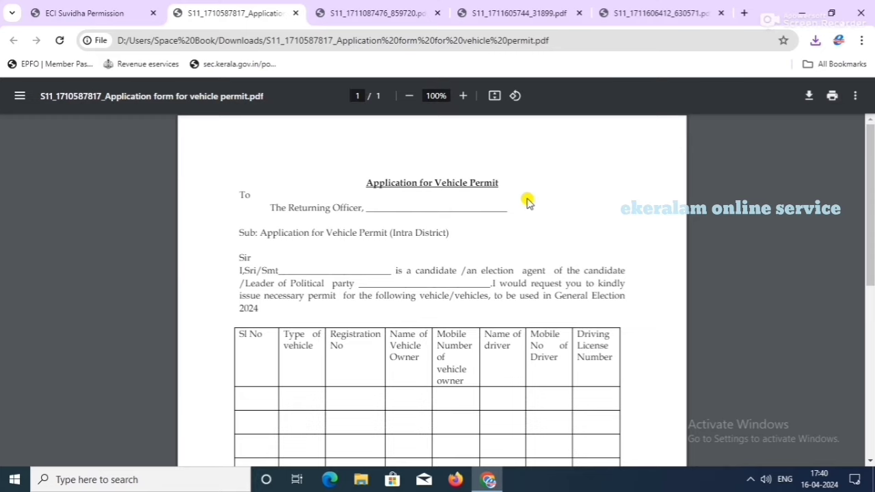
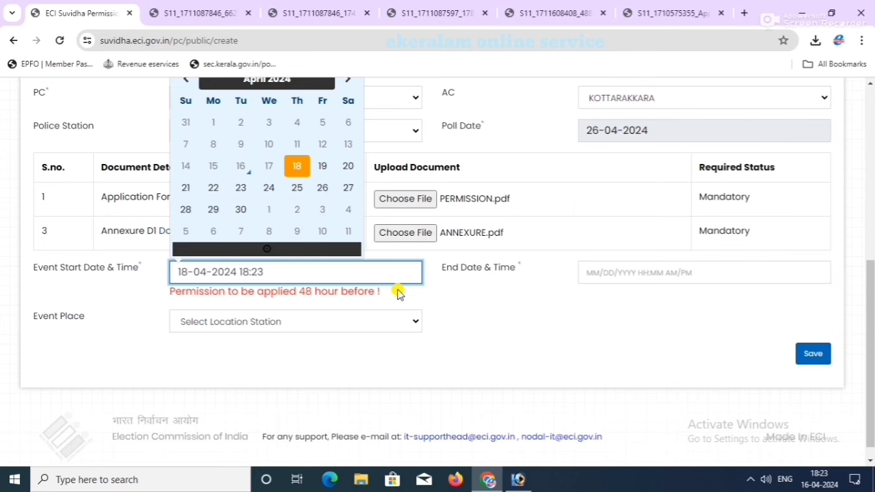
key("Tab")
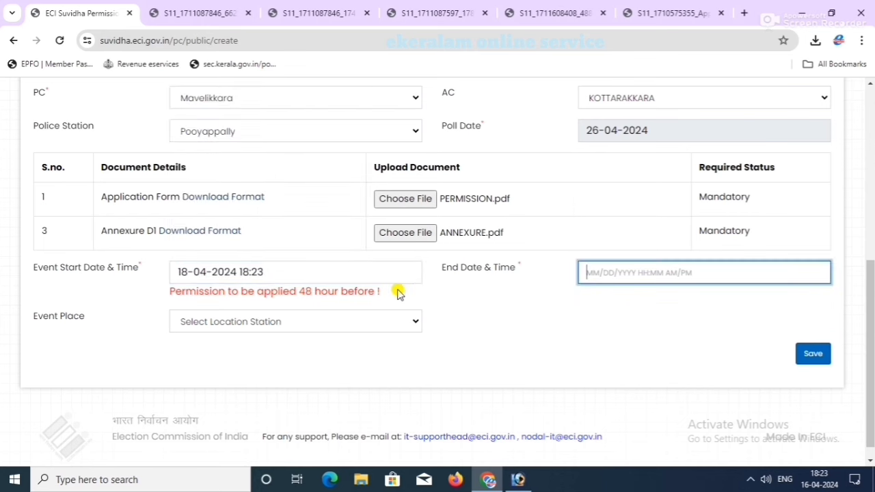
left_click(588, 272)
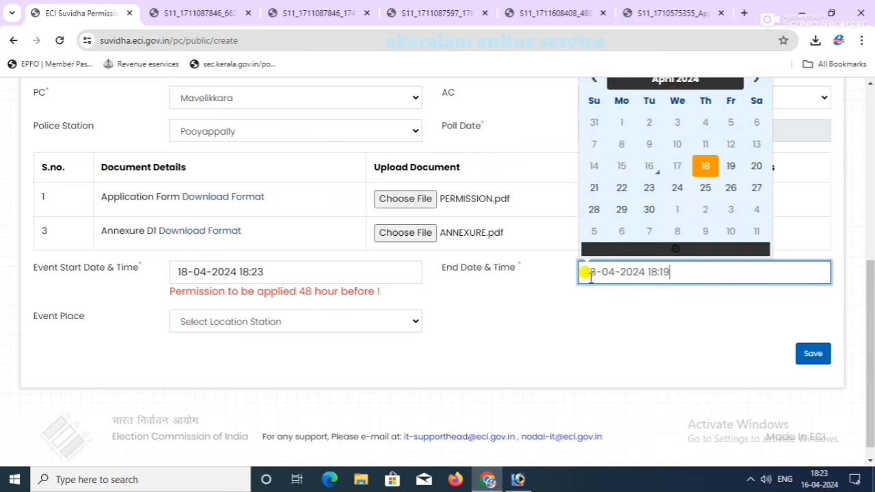
left_click(704, 172)
key("BackSpace")
key("BackSpace")
type("00")
key("BackSpace")
key("BackSpace")
type("00")
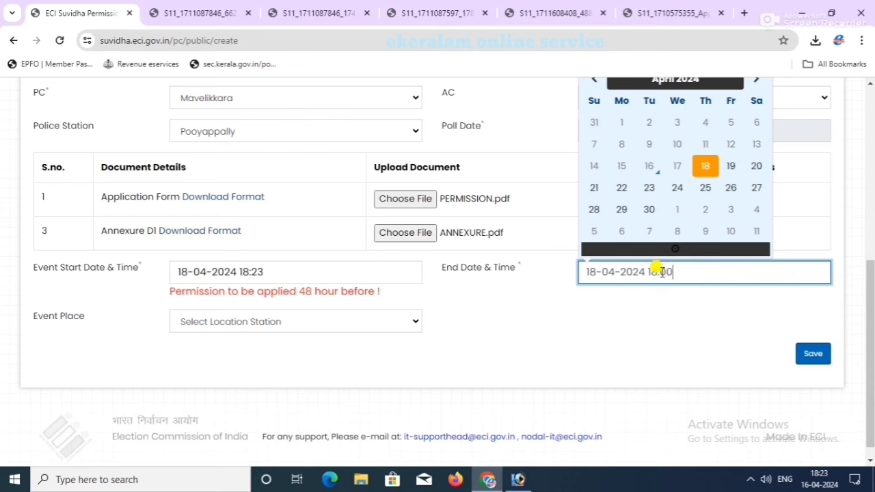
Change the event's end time to 20:00
key("BackSpace")
key("BackSpace")
type("19")
key("BackSpace")
key("BackSpace")
key("BackSpace")
key("BackSpace")
key("BackSpace")
type("20")
type(":00")
key("Tab")
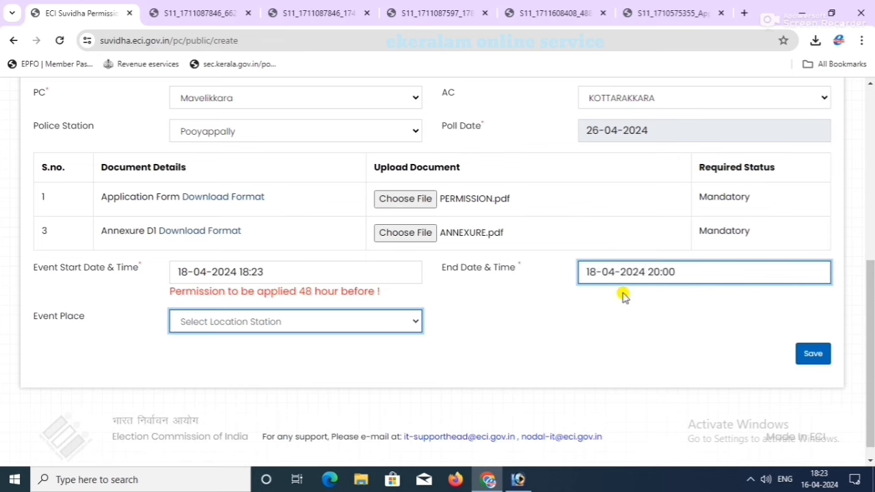
Add a new event place with the Add More Location option and submit the permission application
left_click(413, 322)
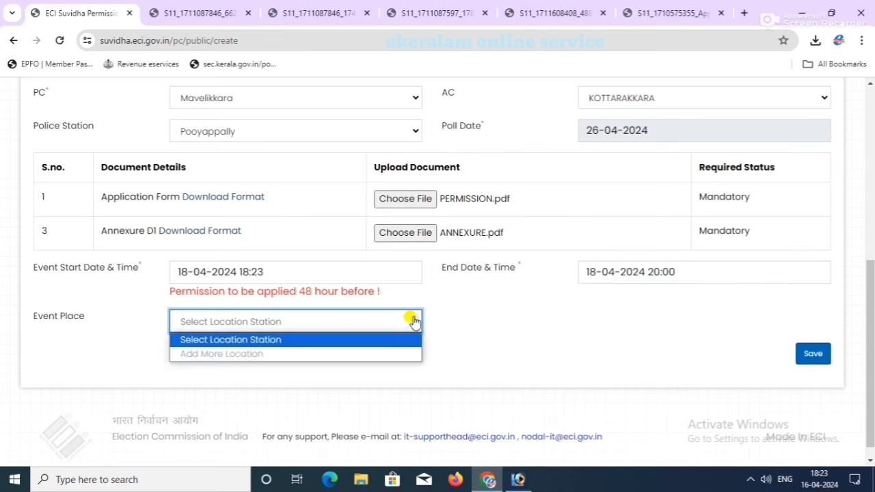
left_click(359, 353)
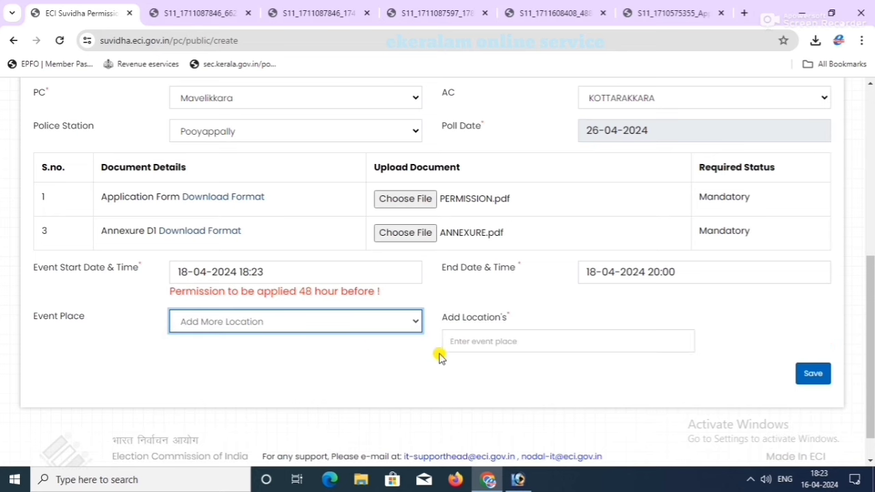
left_click(461, 345)
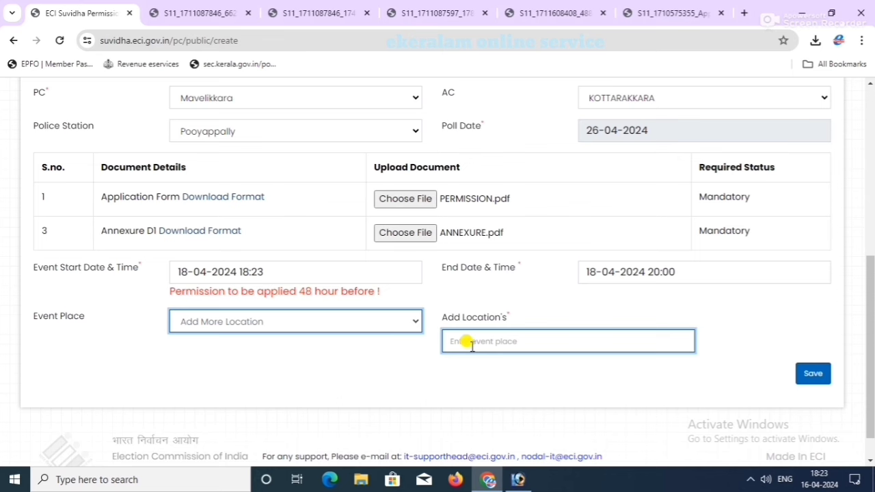
left_click(472, 346)
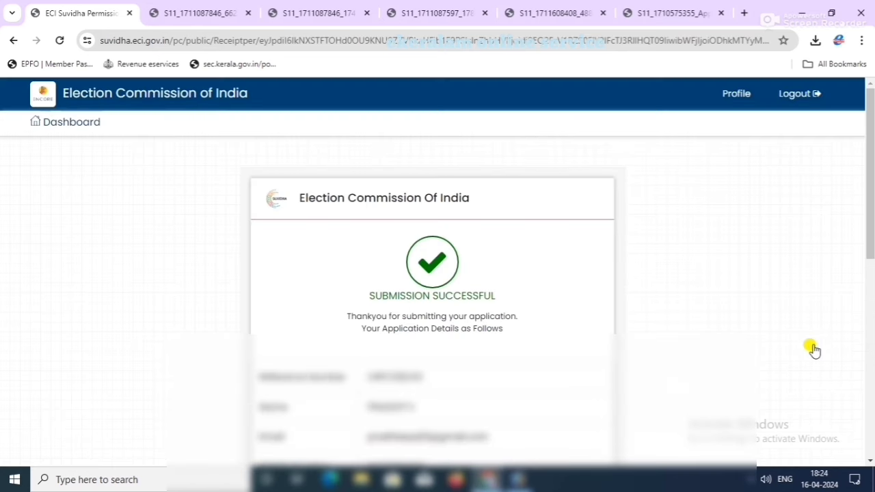
Examine the application details on the submission receipt
scroll(680, 327, "down", 3)
scroll(680, 327, "up", 2)
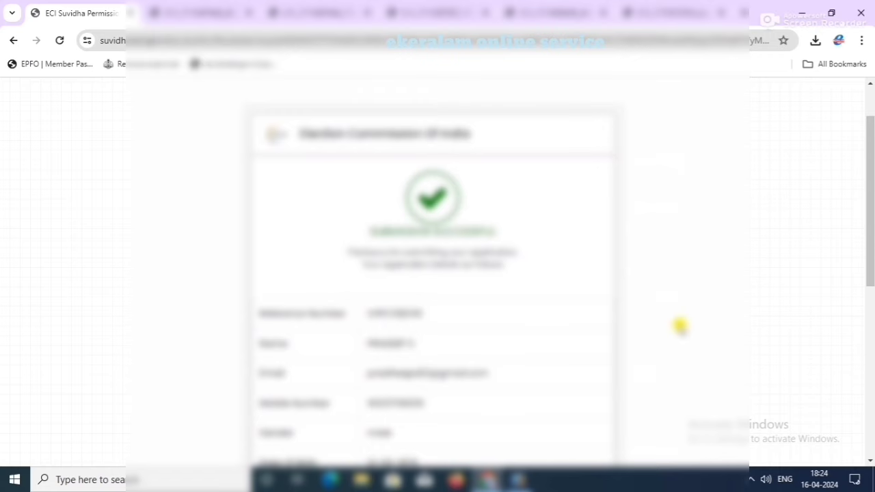
scroll(680, 327, "down", 6)
left_click(380, 398)
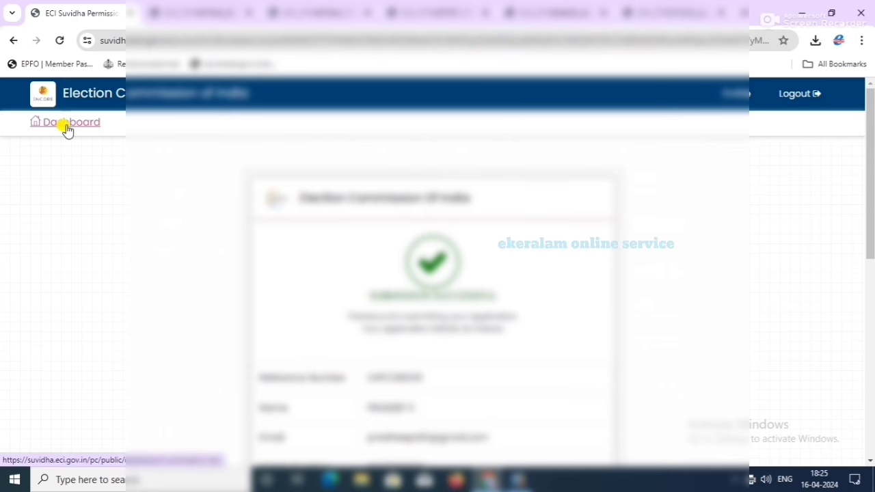
Open My Permission from the dashboard and view the accepted, rejected, pending, cancelled and total applied permission lists
left_click(66, 127)
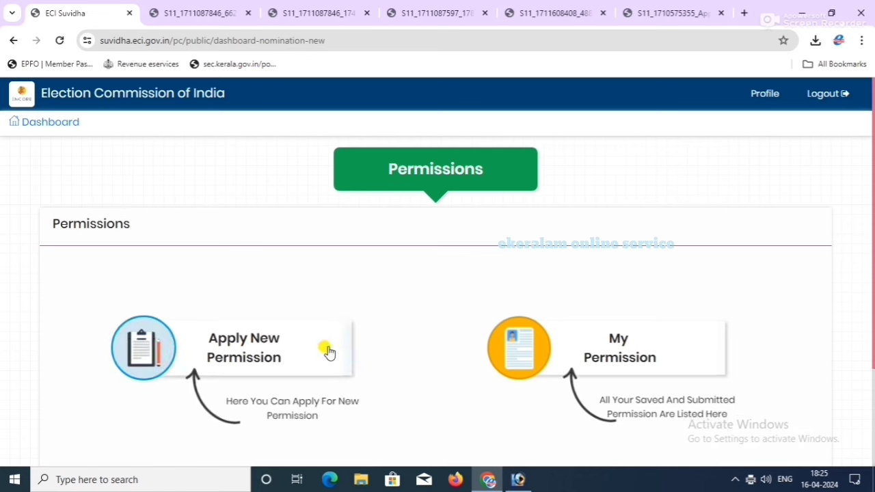
left_click(605, 360)
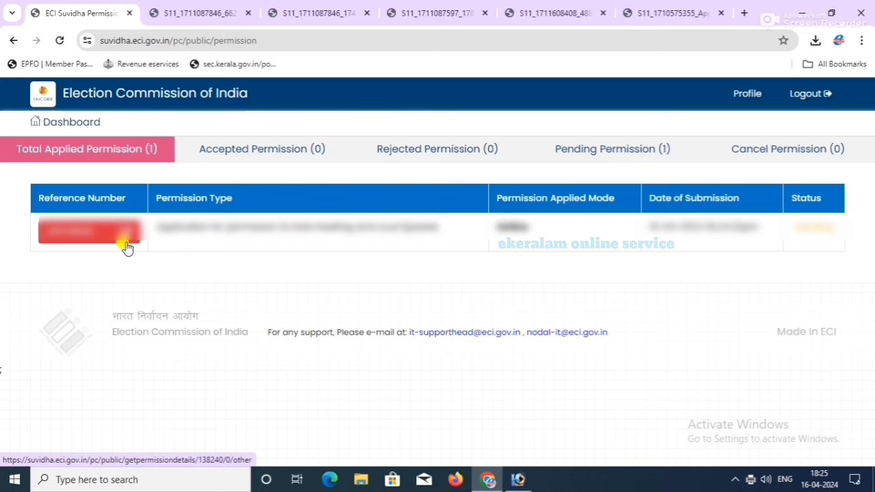
left_click(270, 151)
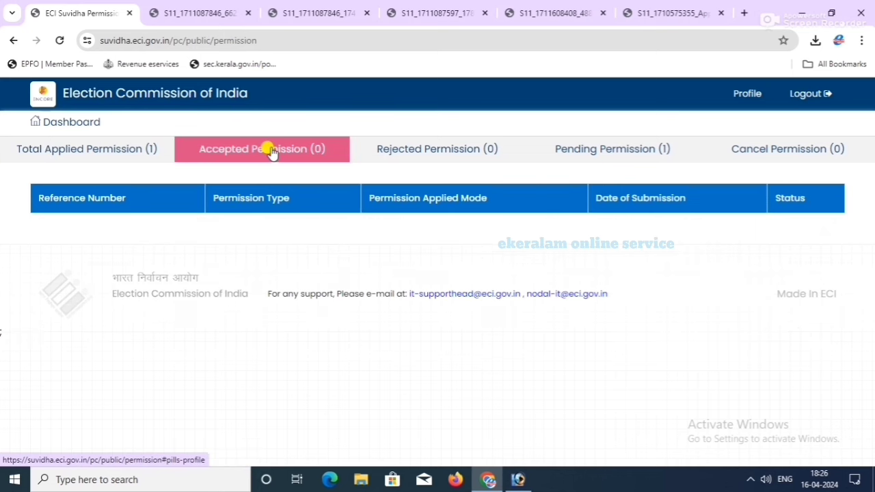
left_click(388, 146)
left_click(585, 160)
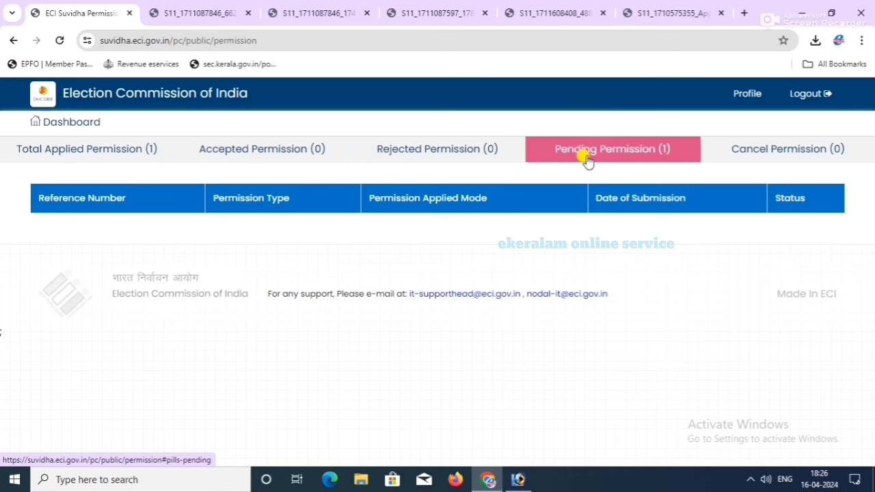
left_click(753, 156)
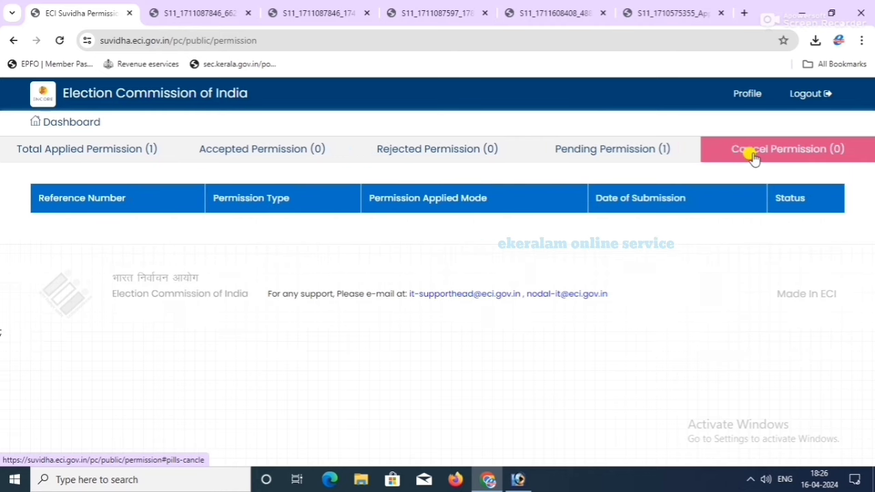
left_click(663, 159)
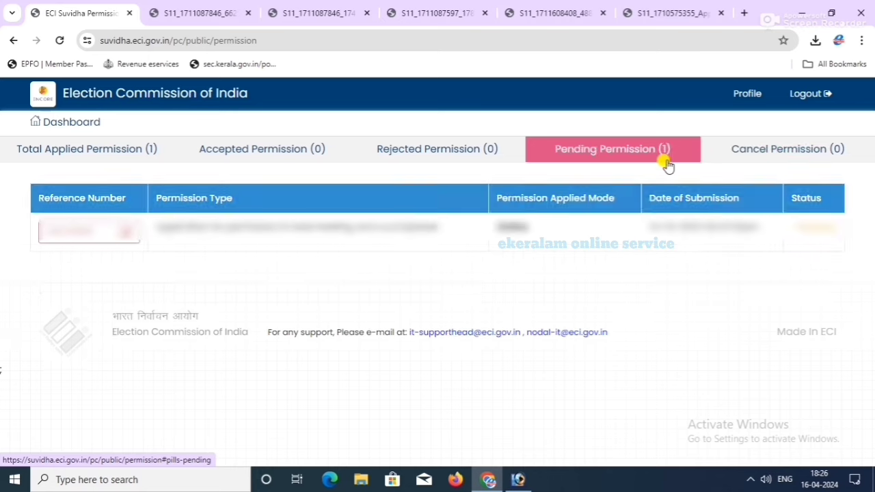
left_click(105, 159)
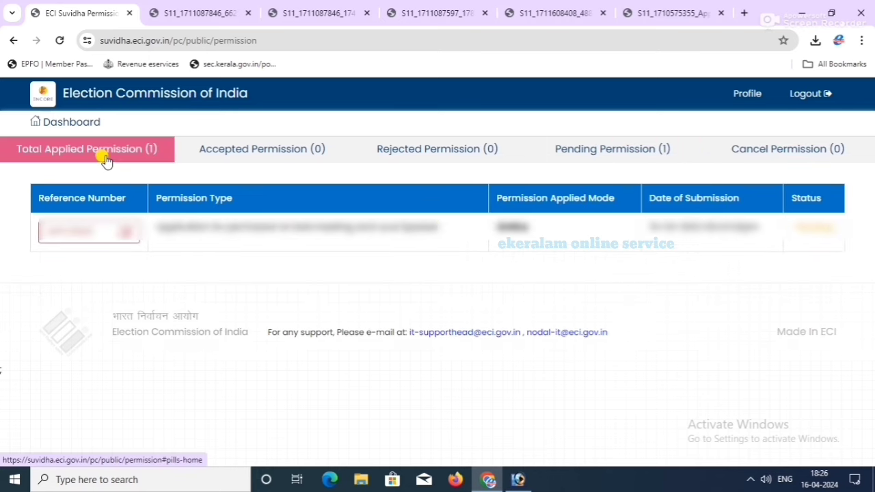
Open the submitted application's permission details, and download and view them as permission.pdf
left_click(125, 243)
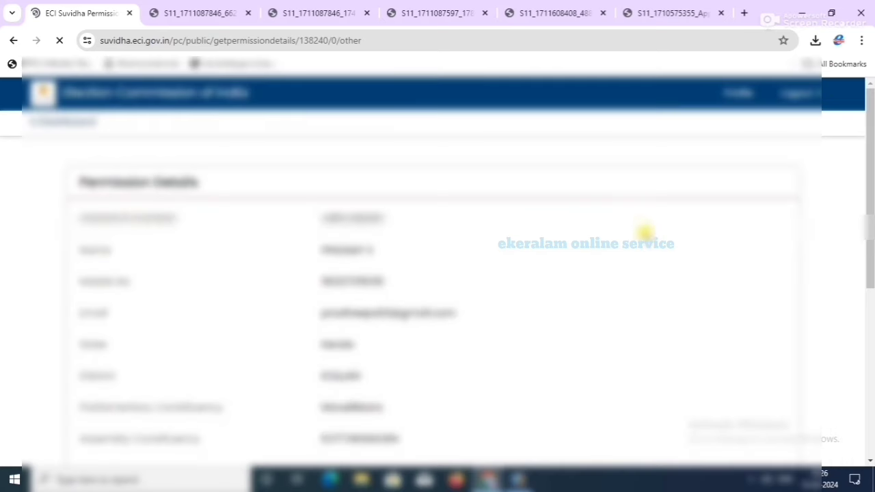
scroll(639, 229, "down", 2)
scroll(634, 225, "down", 5)
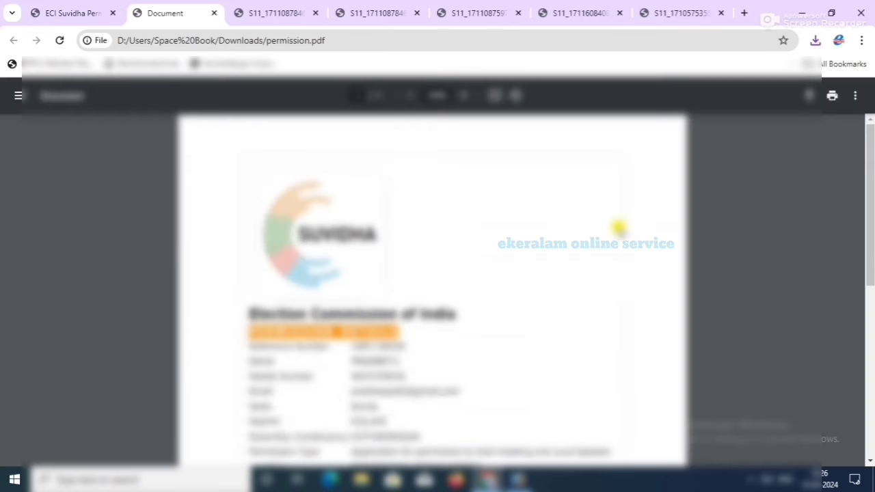
left_click(721, 356)
scroll(618, 229, "down", 2)
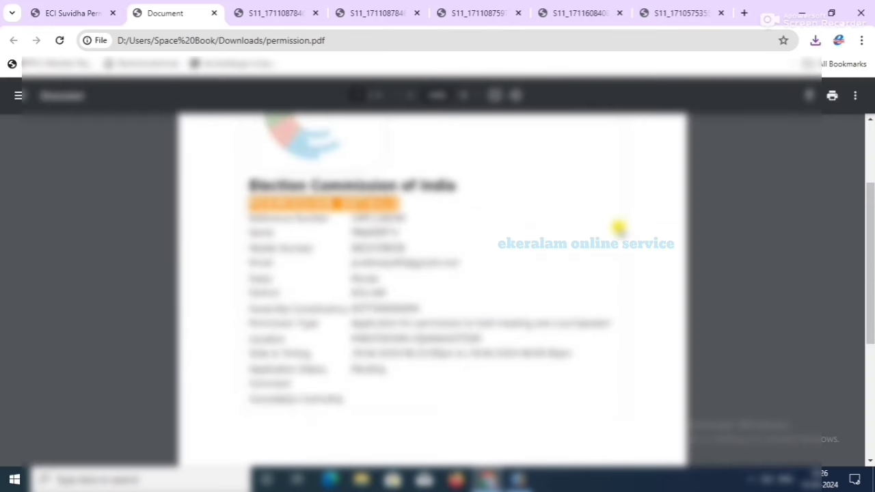
scroll(619, 229, "down", 1)
scroll(620, 229, "up", 3)
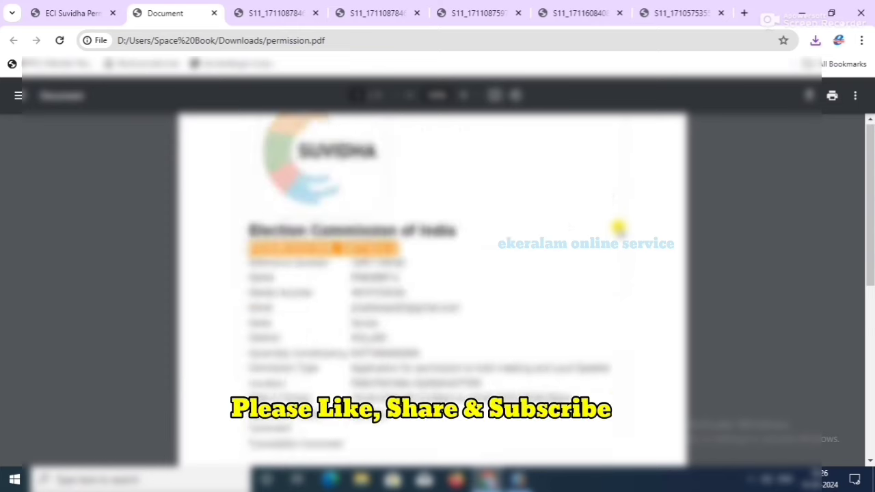
Return to the permission list and check the accepted, rejected and pending permissions
left_click(72, 13)
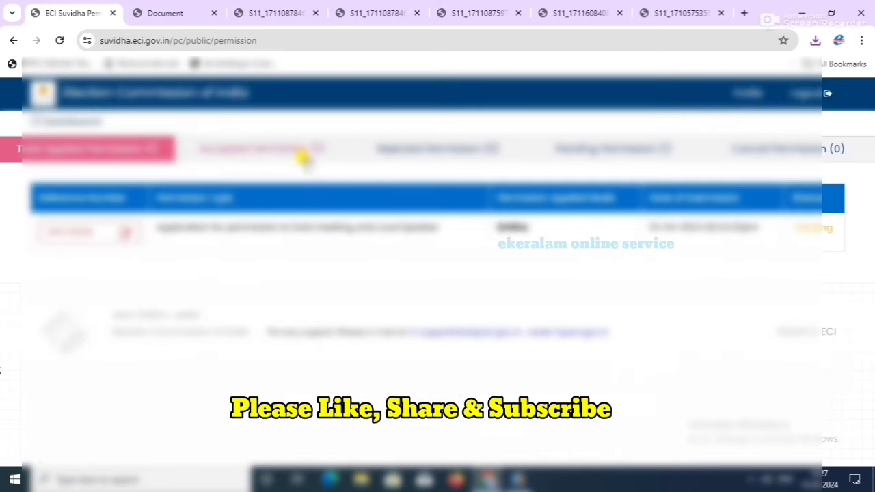
left_click(303, 153)
left_click(417, 147)
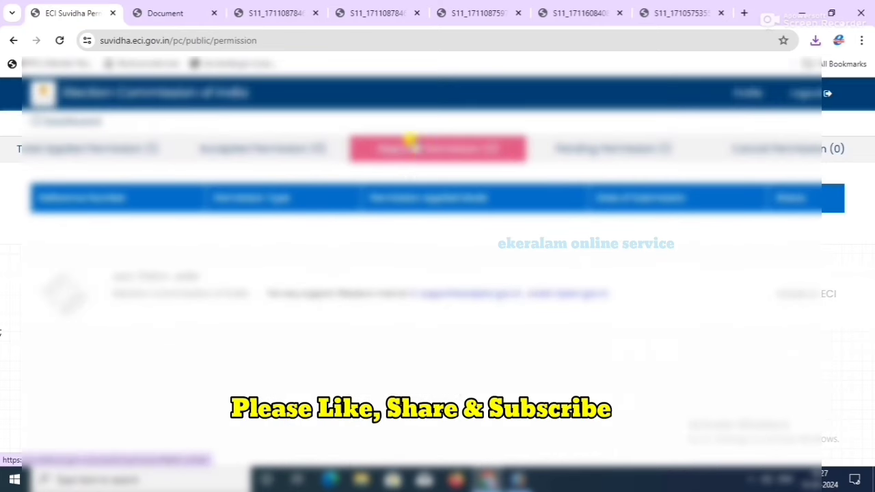
left_click(612, 153)
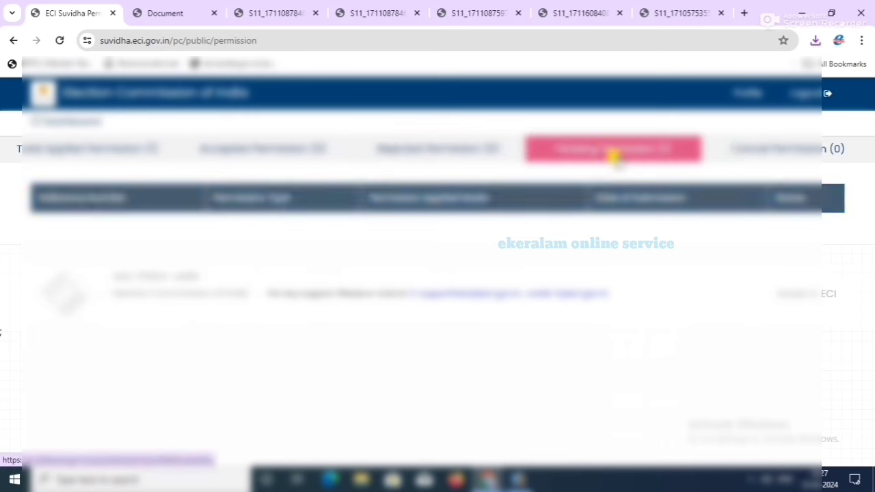